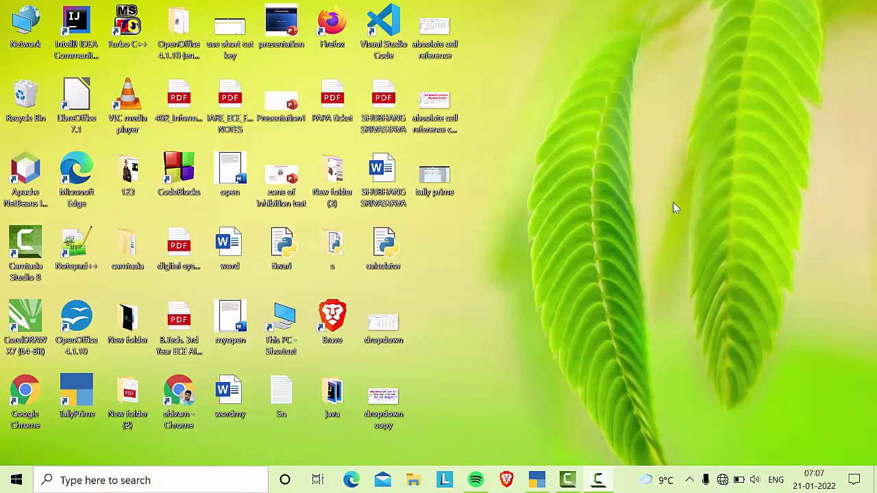
Step: Refresh the desktop and bring up TallyPrime at the Gateway of Tally for Xyz Shop
right_click(546, 83)
click(575, 126)
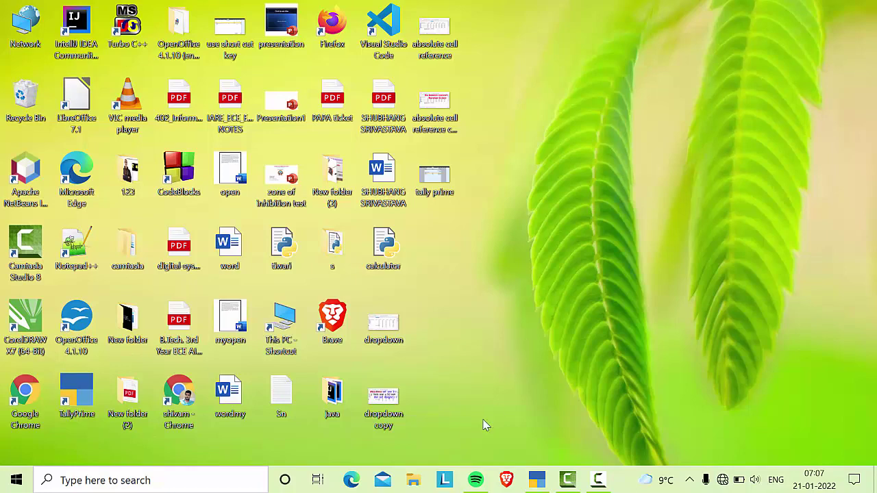
click(537, 480)
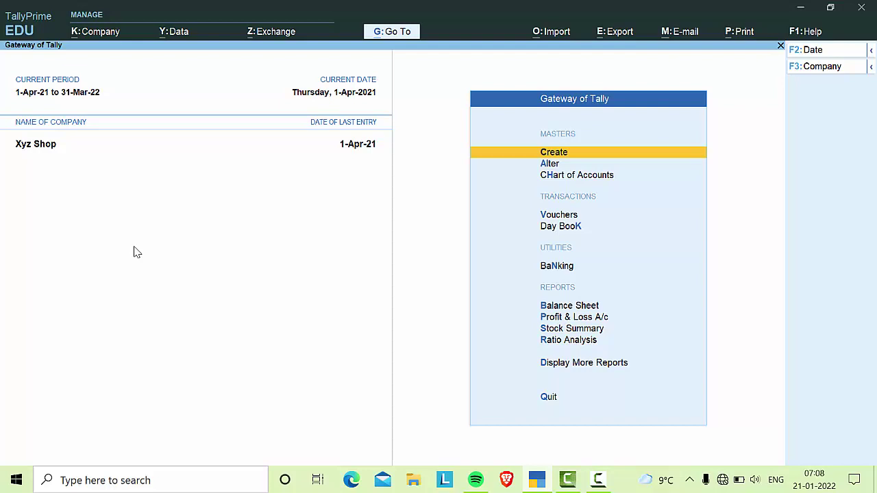
Step: Turn GST off and enable TDS in the company features (F11)
key(F11)
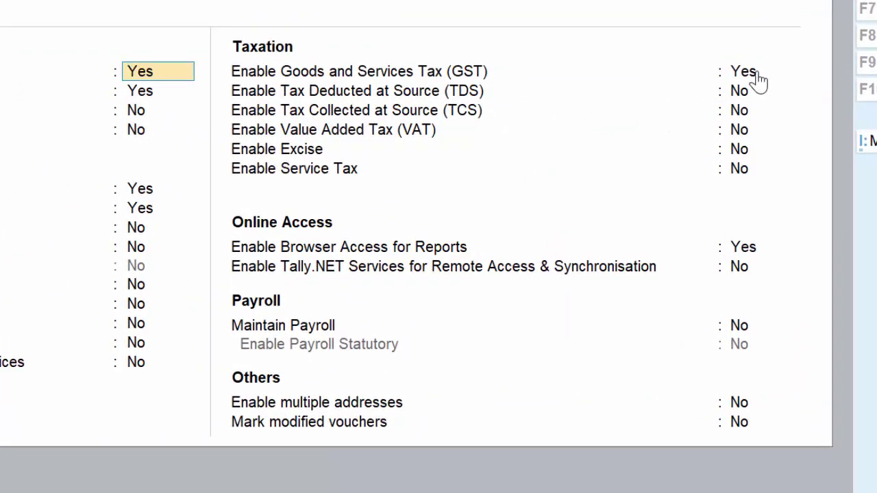
click(757, 77)
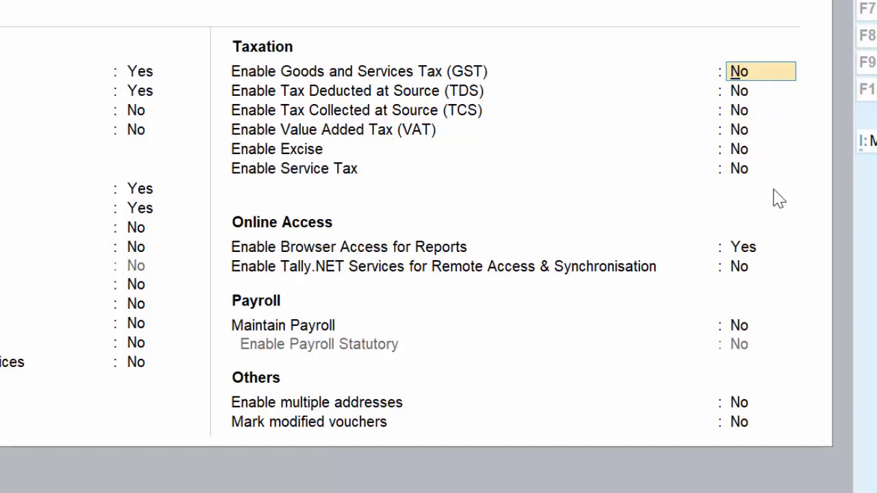
click(740, 99)
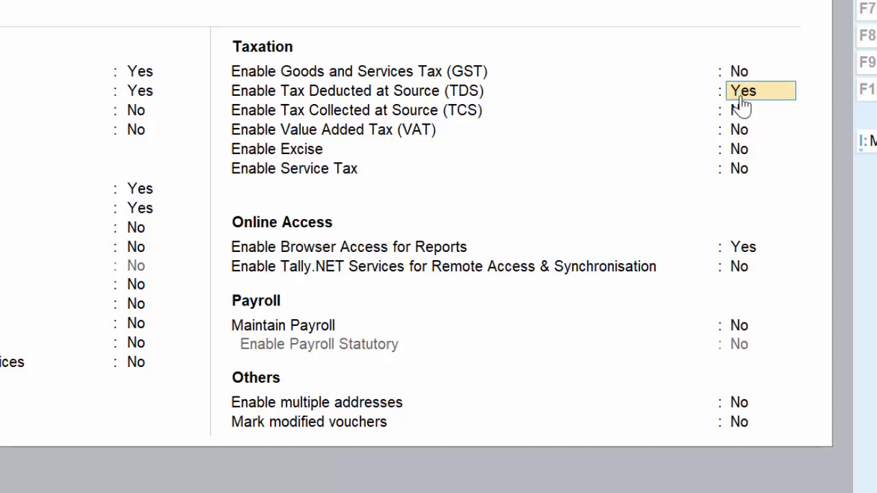
key(Return)
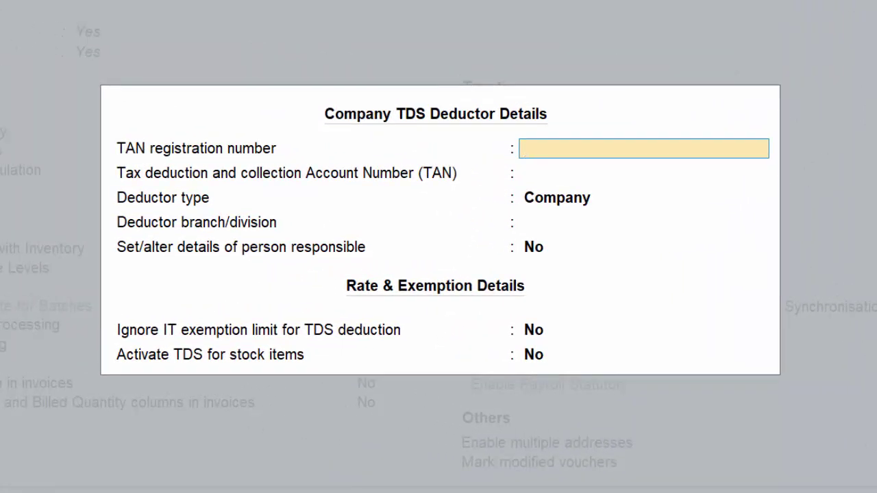
Step: Enter both TAN numbers, deductor type Company, branch Deoria, and person responsible Yes
text(AAAA4567A)
key(Return)
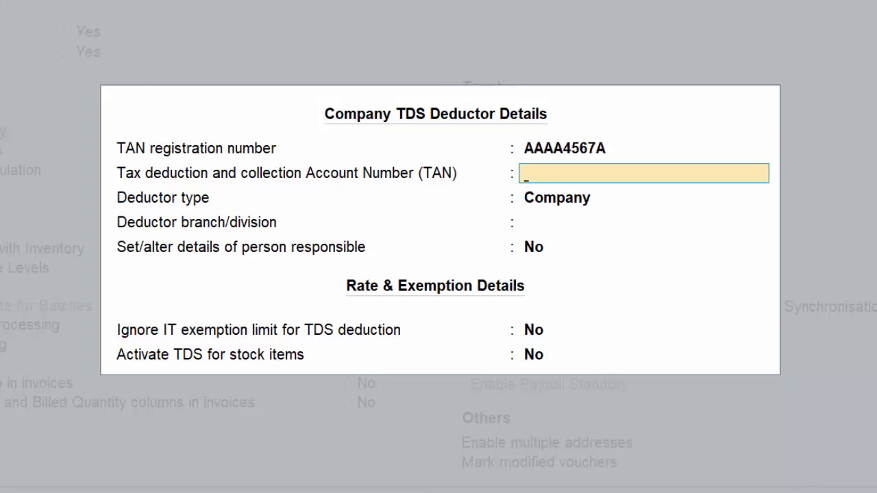
text(AAAA12345A)
key(Return)
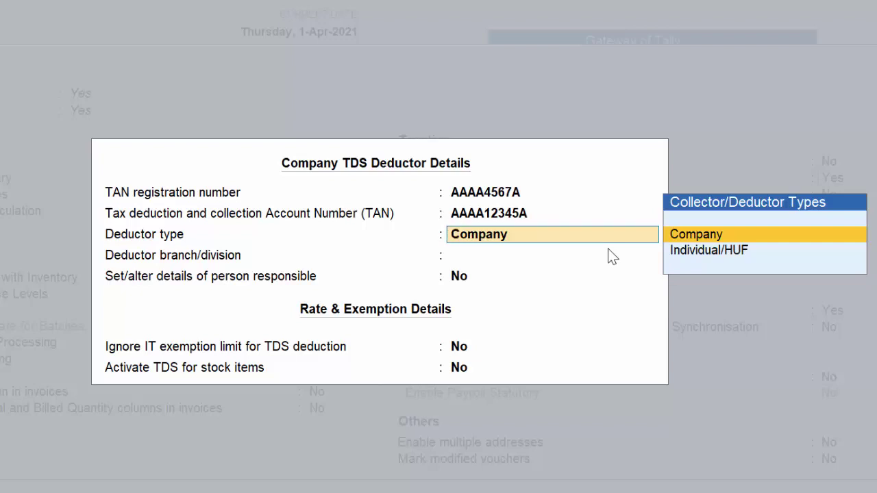
key(Return)
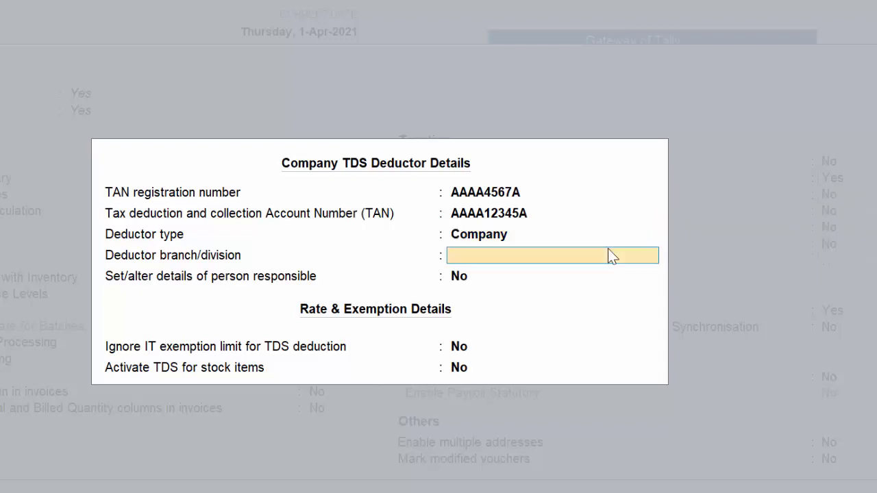
text(De)
text(ori)
text(a)
key(Return)
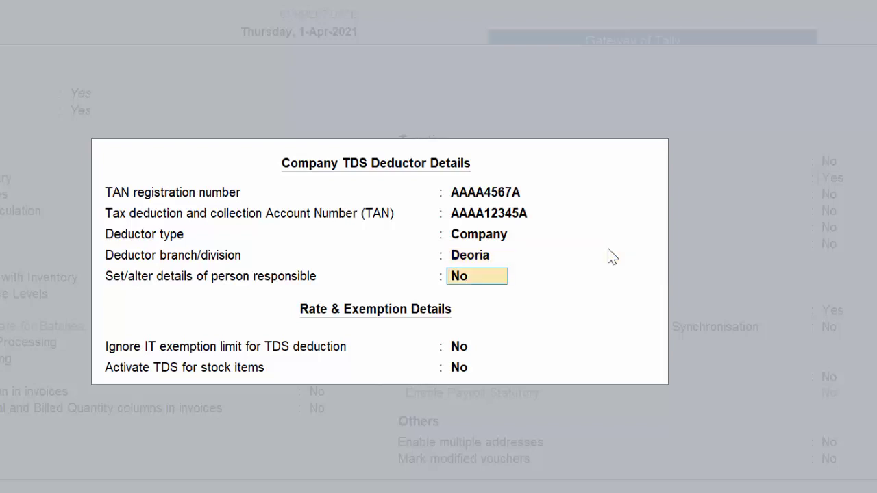
text(y)
key(Return)
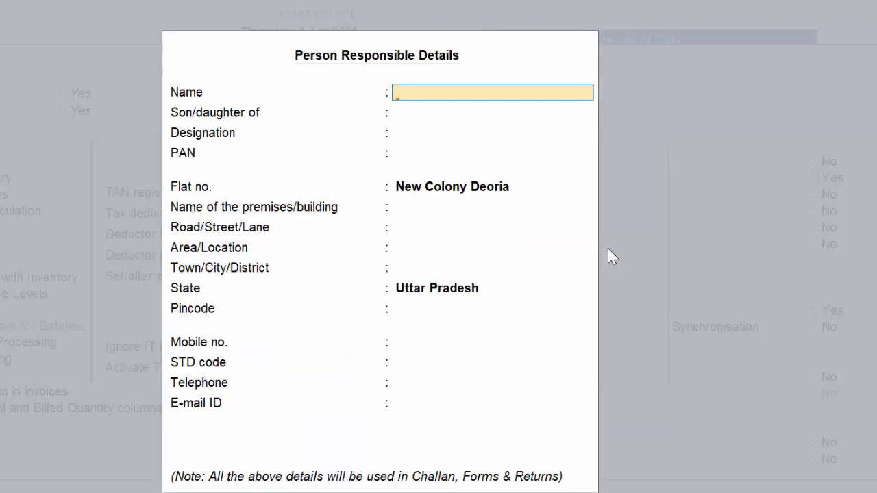
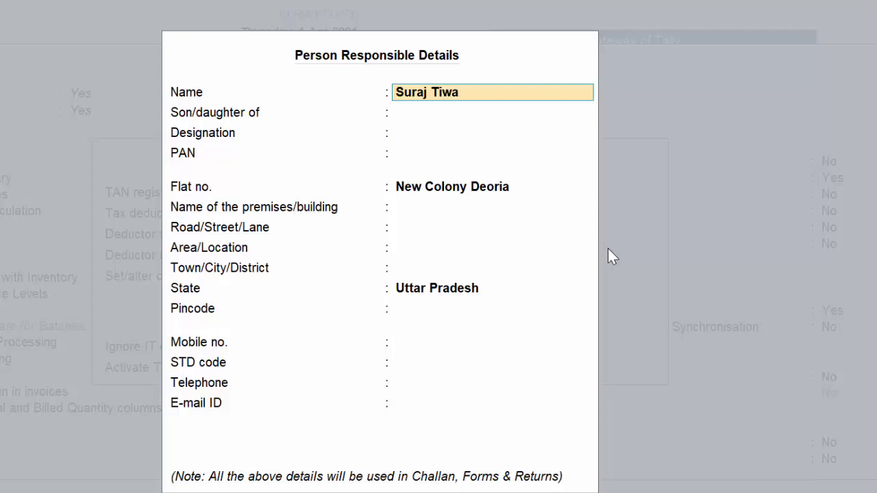
Step: Record the responsible person's name and PAN, accepting the remaining address fields
key(Return)
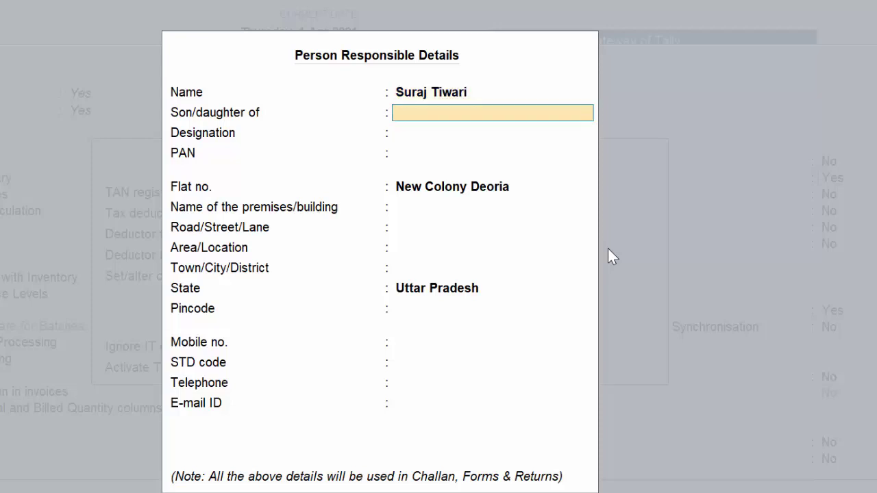
key(Return)
key(Return)
key(BackSpace)
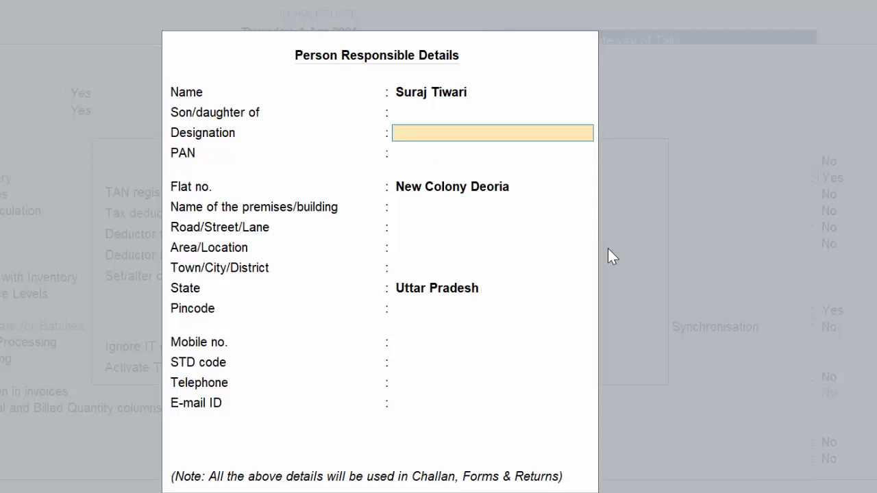
key(Return)
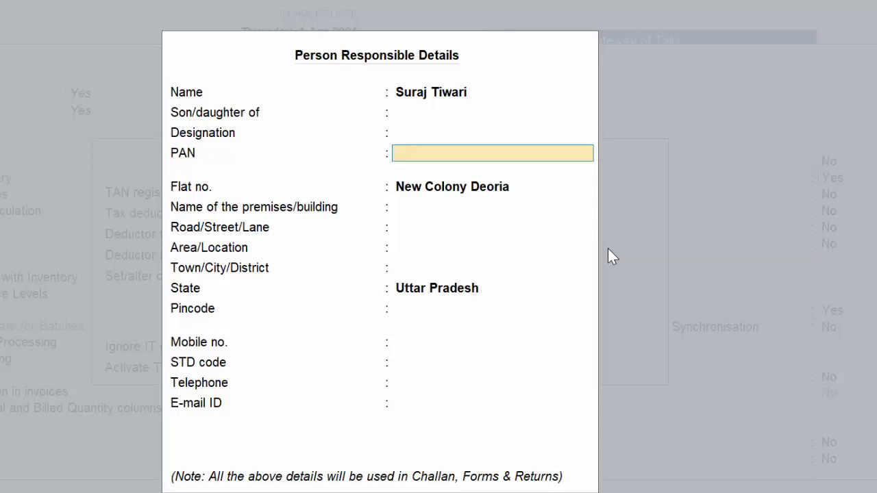
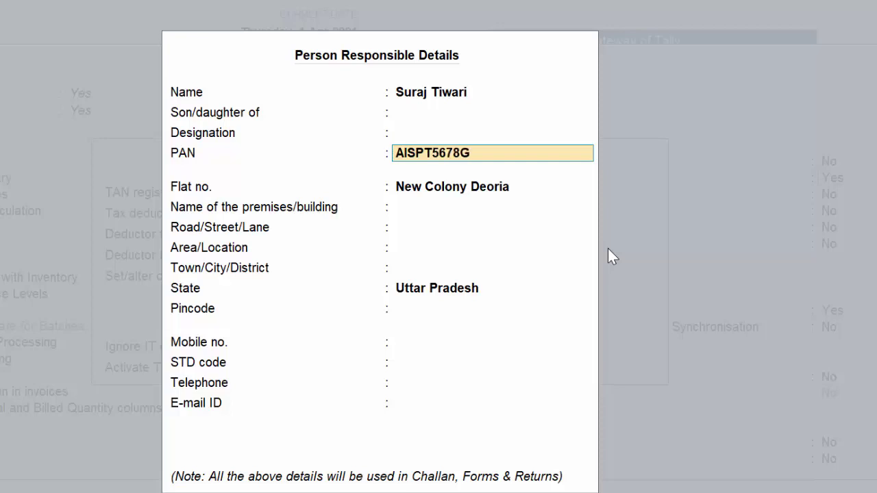
key(Return)
key(Return)
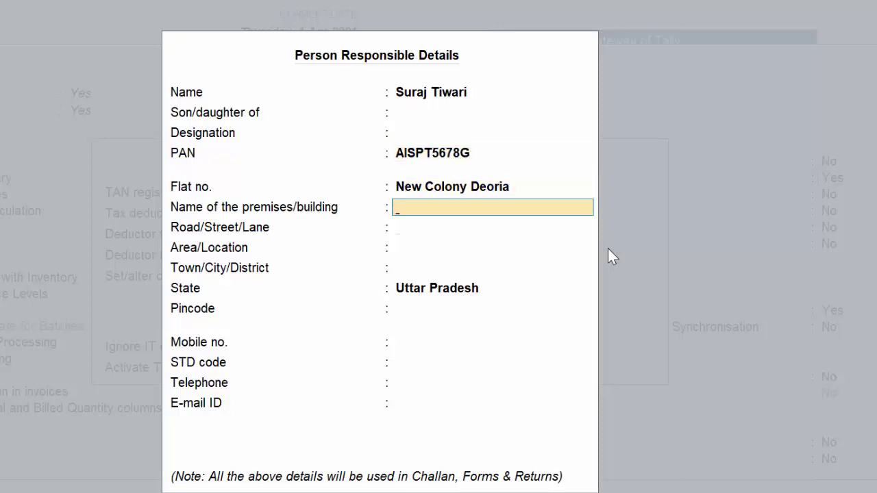
key(Return)
key(Return)
key(Return)
key(Return)
key(Return)
key(Return)
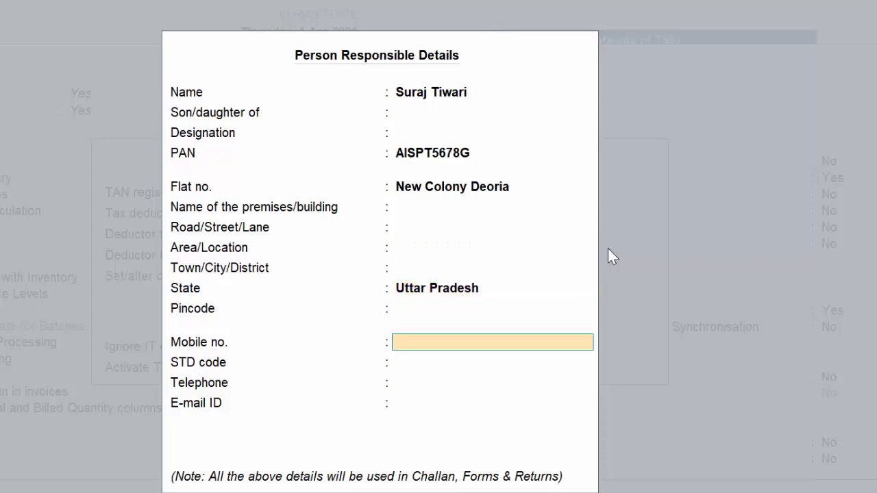
key(Return)
key(Return)
key(Return)
key(Return)
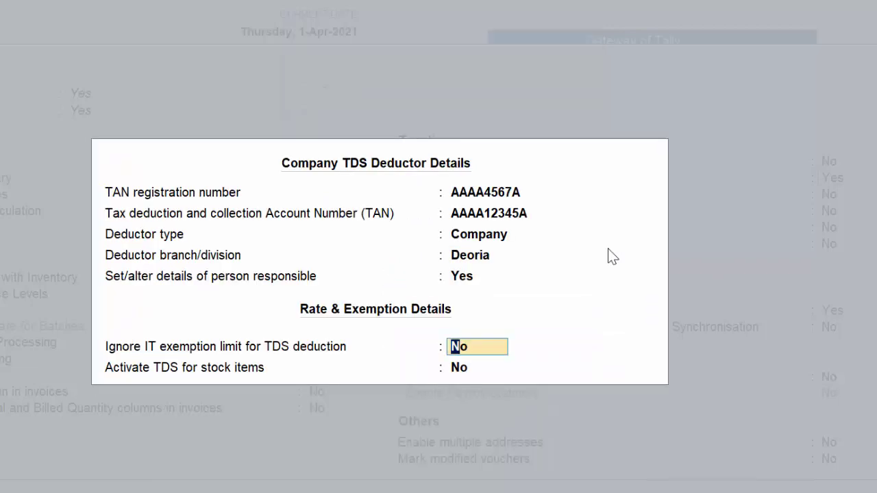
key(Return)
key(Return)
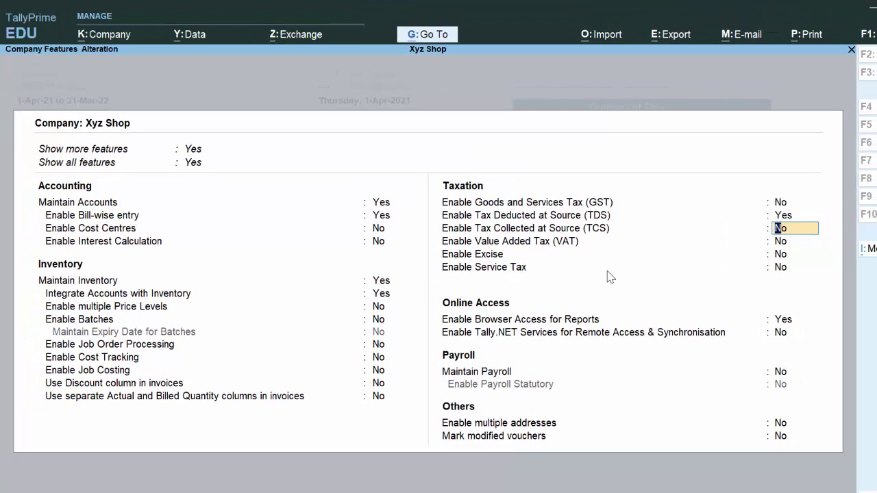
Step: Save the company features and start a new Journal voucher No. 1
key(ctrl+a)
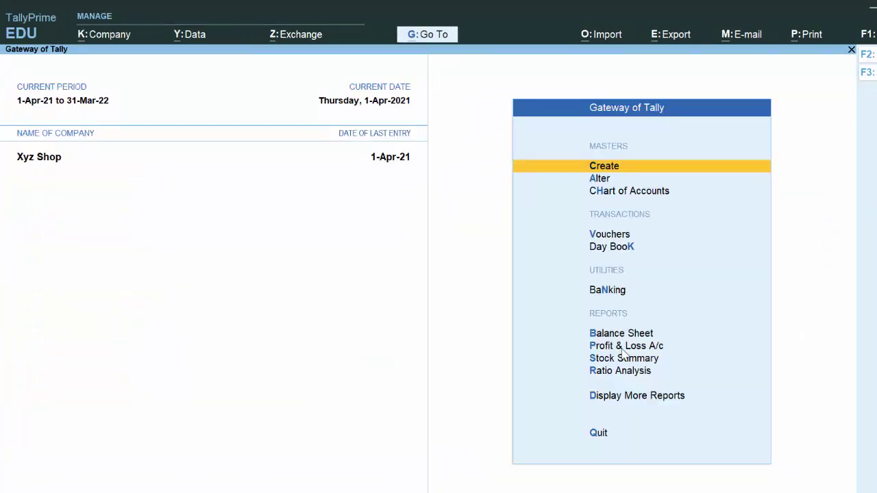
key(v)
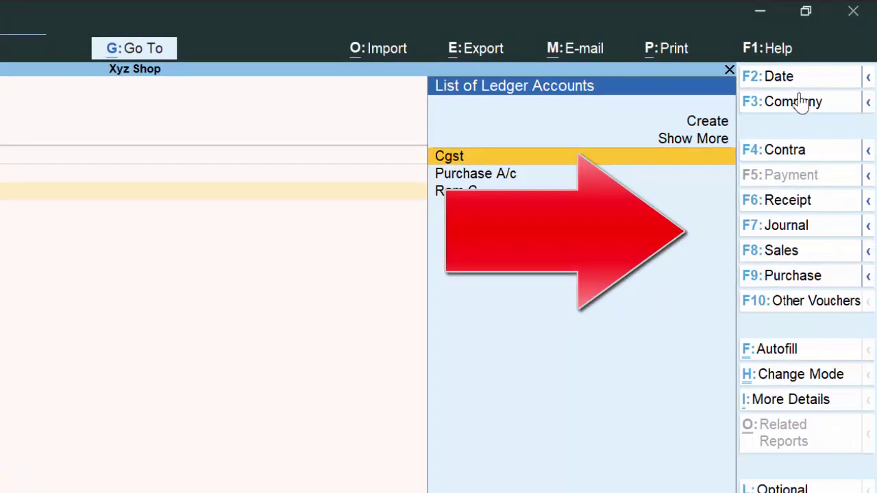
click(786, 233)
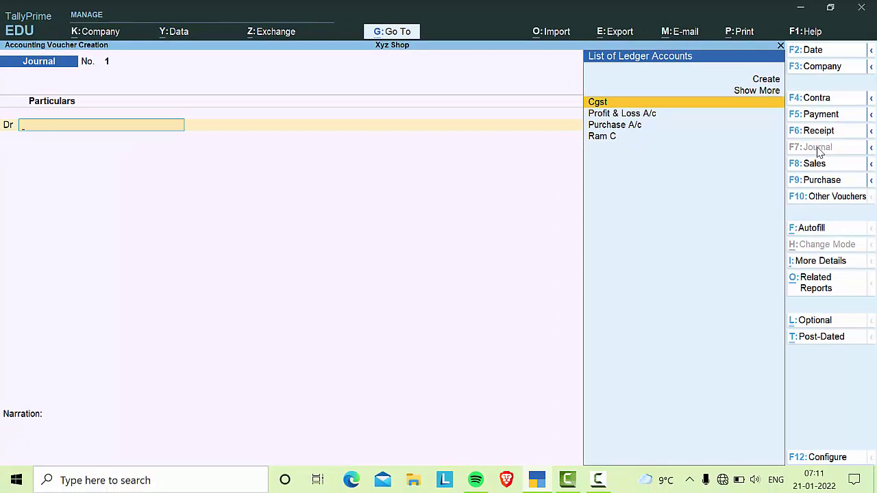
Step: Create a Technical Services ledger under Indirect Incomes, type Not Applicable, TDS Applicable
key(alt+c)
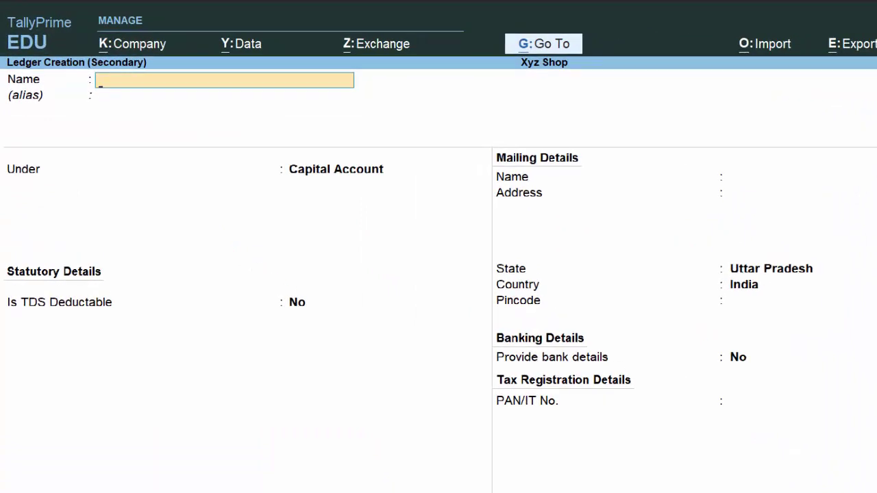
text(Tec)
text(hnic)
text(al Se)
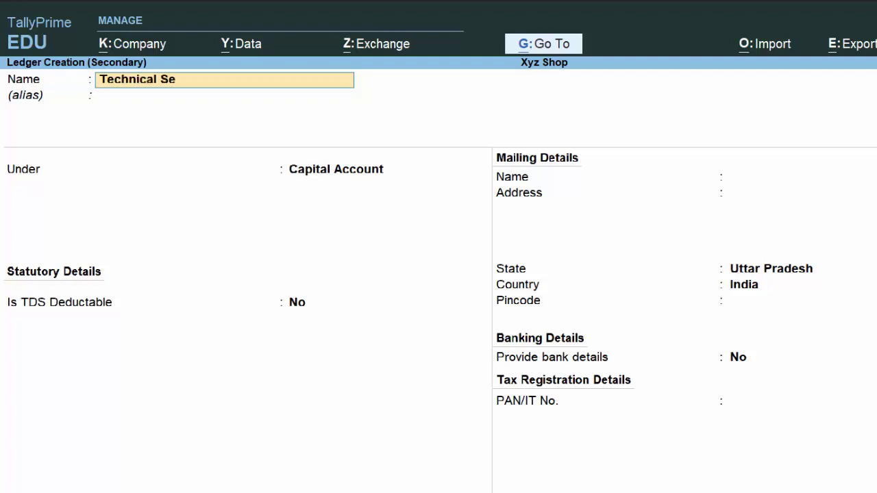
text(rvic)
text(e)
text(s)
key(Return)
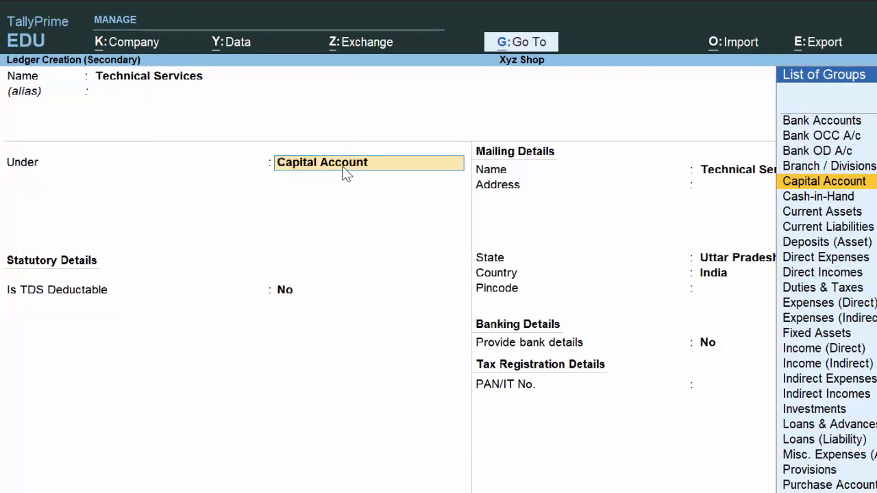
text(I)
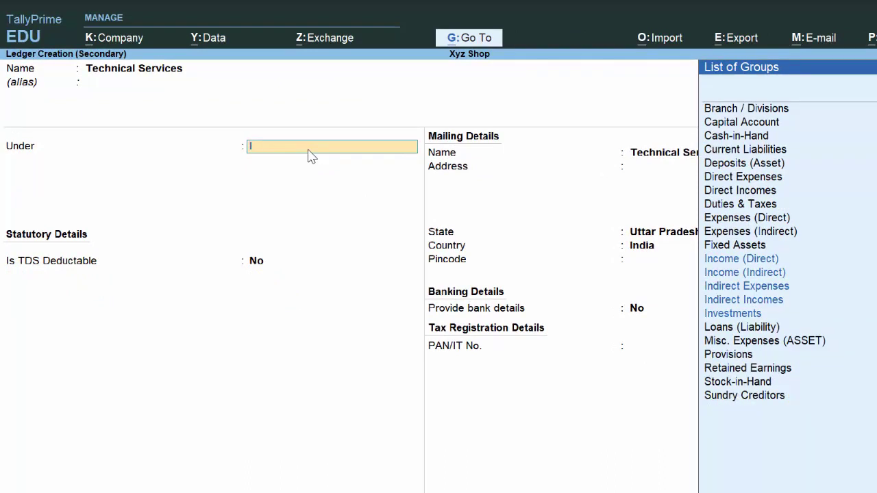
key(Down)
key(Down)
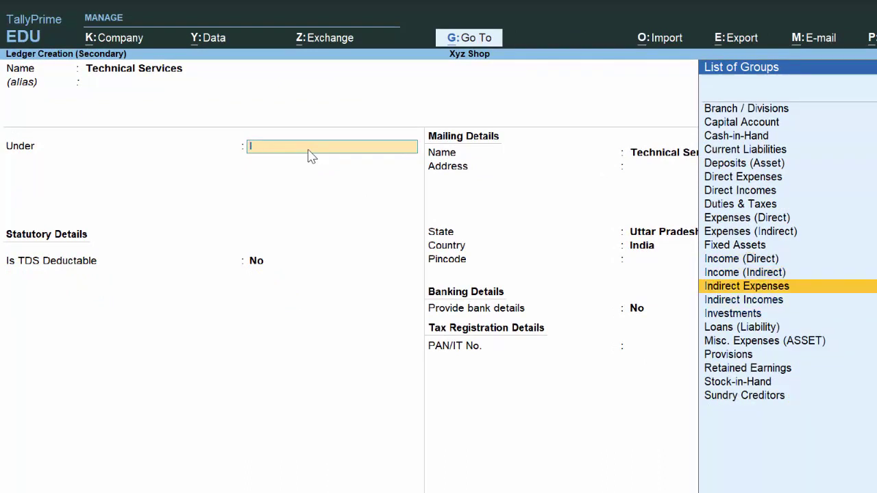
key(Down)
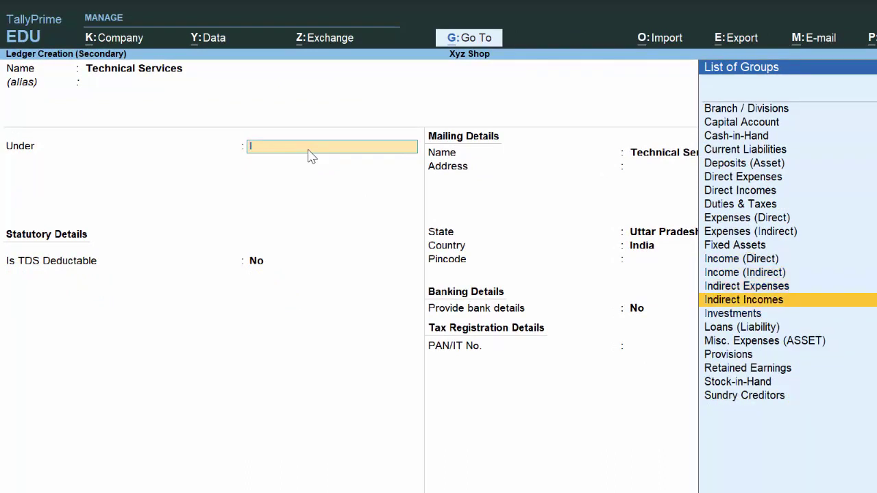
key(Return)
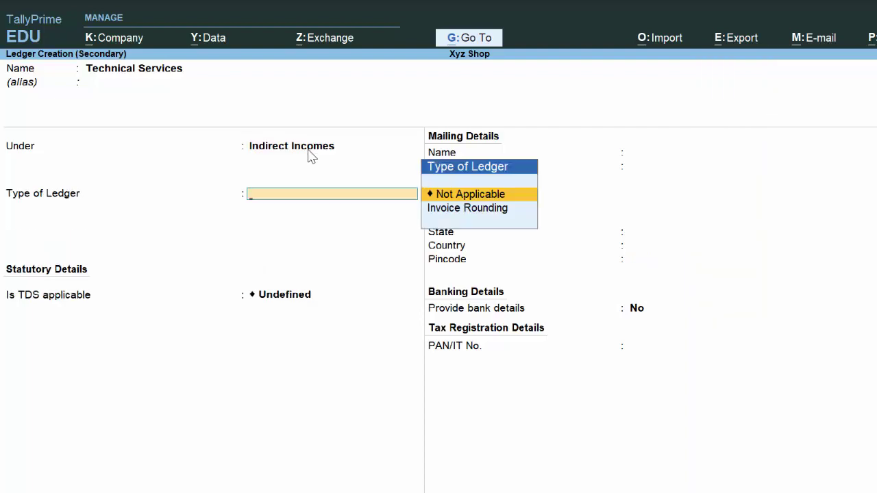
key(Return)
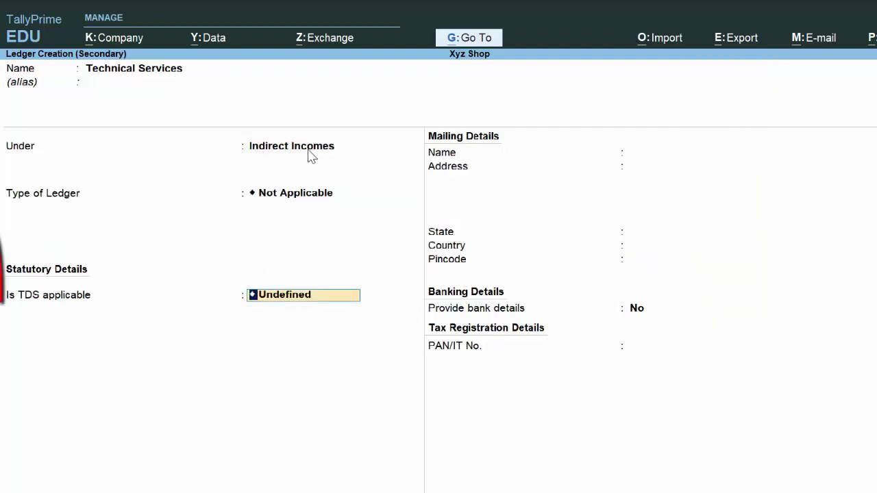
key(Up)
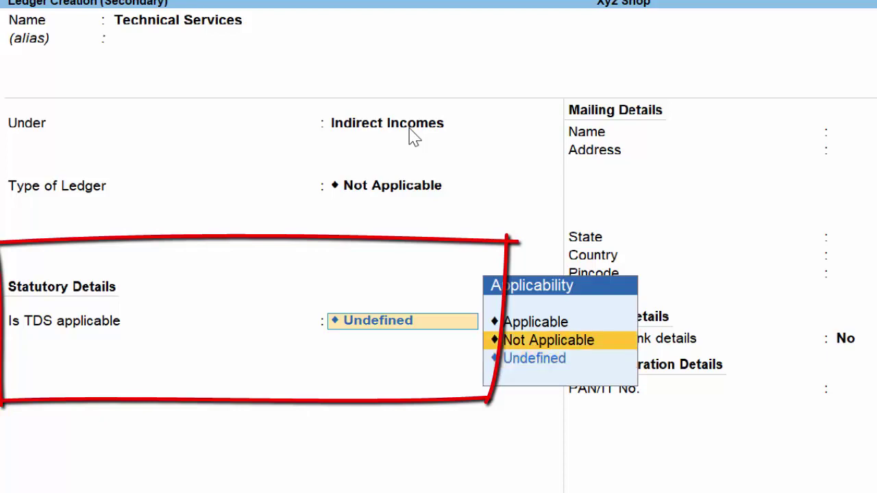
key(Up)
key(Return)
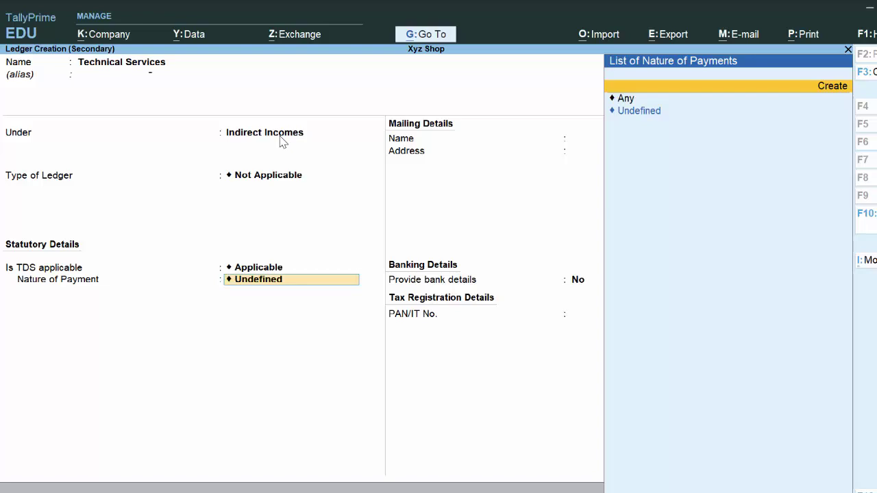
Step: Create nature of payment 'Tds on Technical Srvices' with section 194j and codes 128/129
key(alt+c)
text(T)
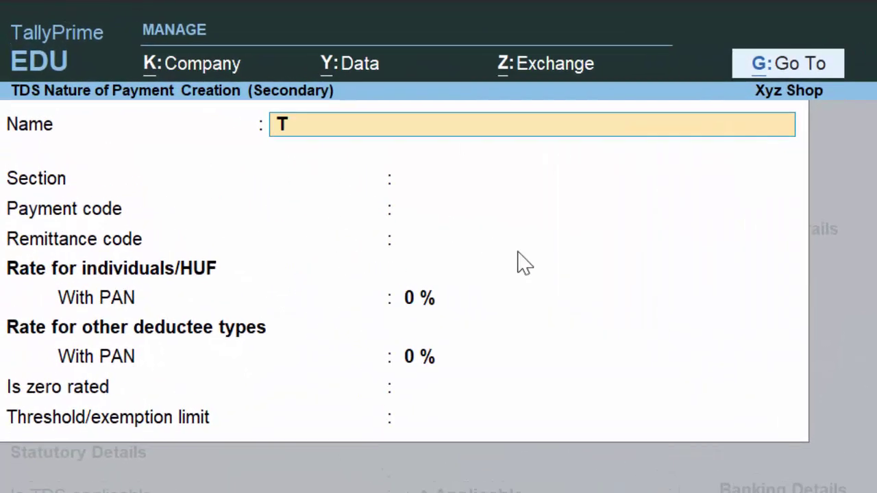
text(e)
key(BackSpace)
key(BackSpace)
text(T)
text(ds on)
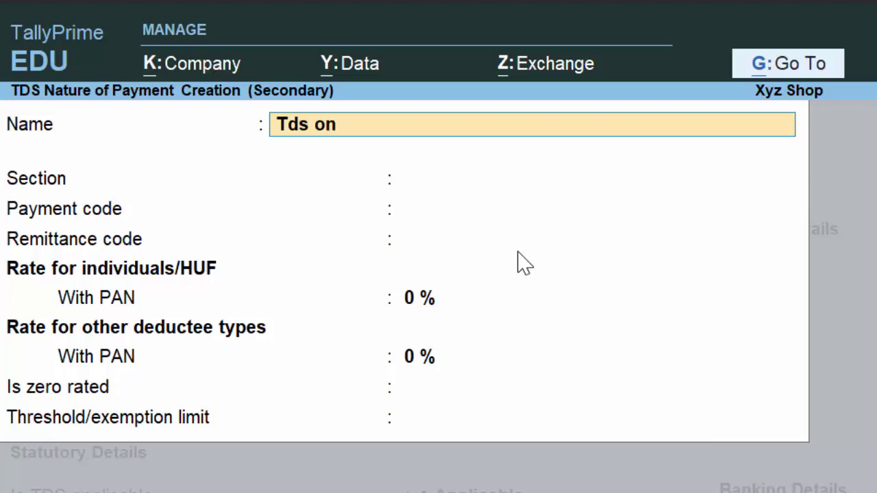
text( Techn)
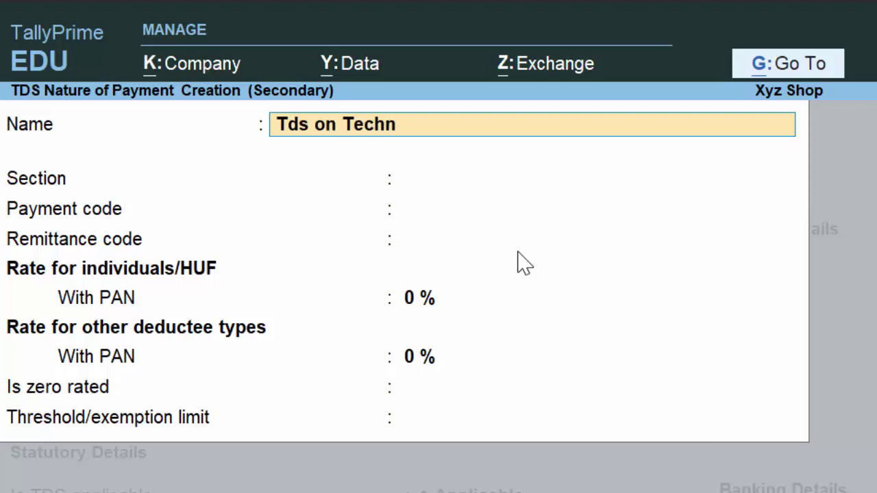
text(ical)
text( Srvi)
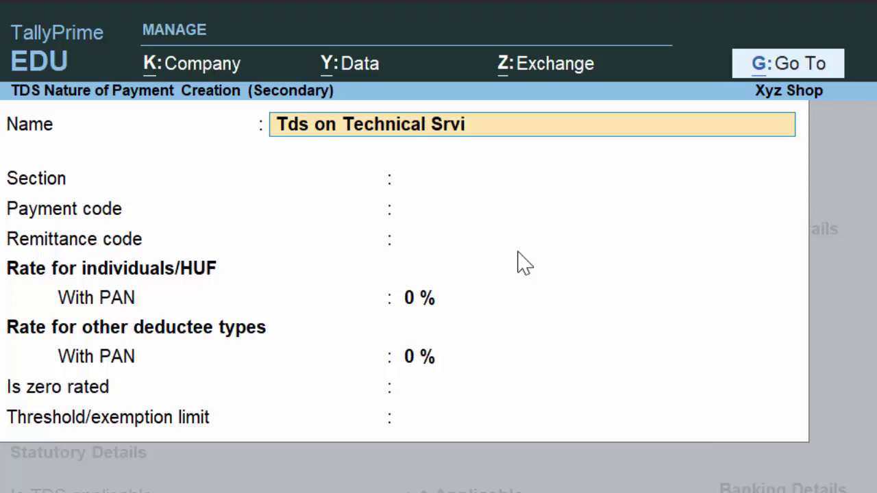
text(ces)
key(Return)
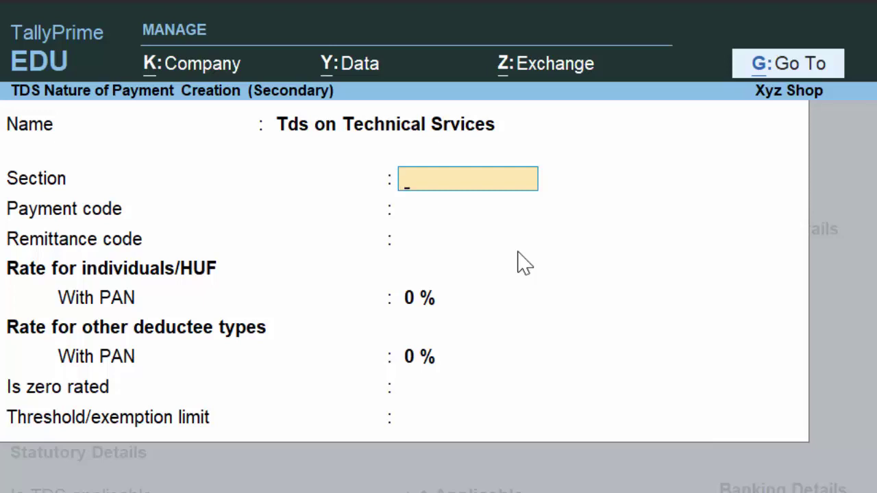
text(19)
text(4j)
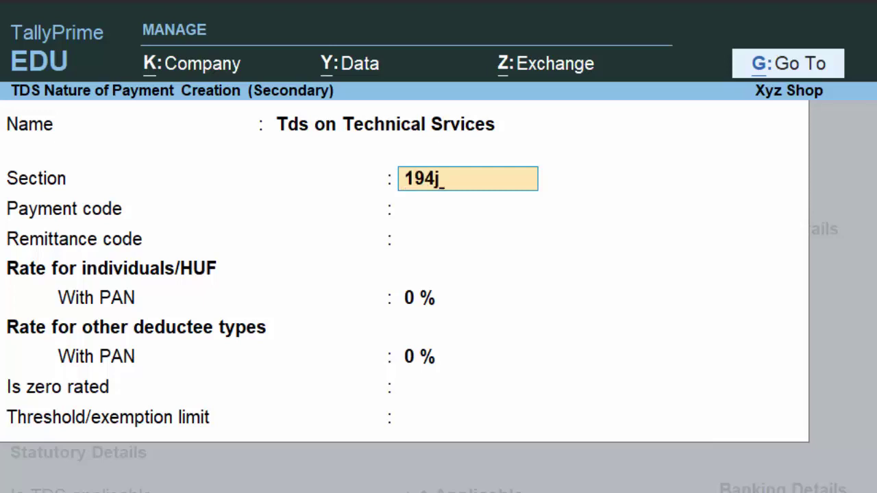
key(Return)
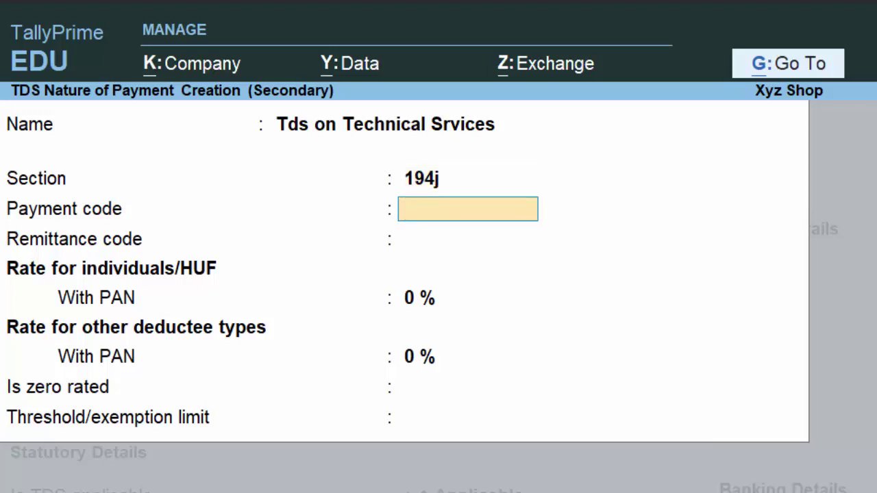
text(128)
key(Return)
text(1)
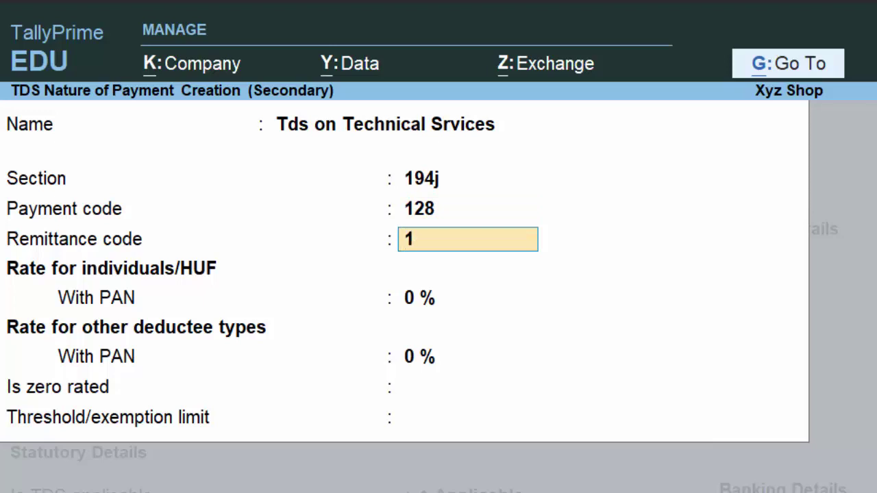
text(2)
text(9)
key(Return)
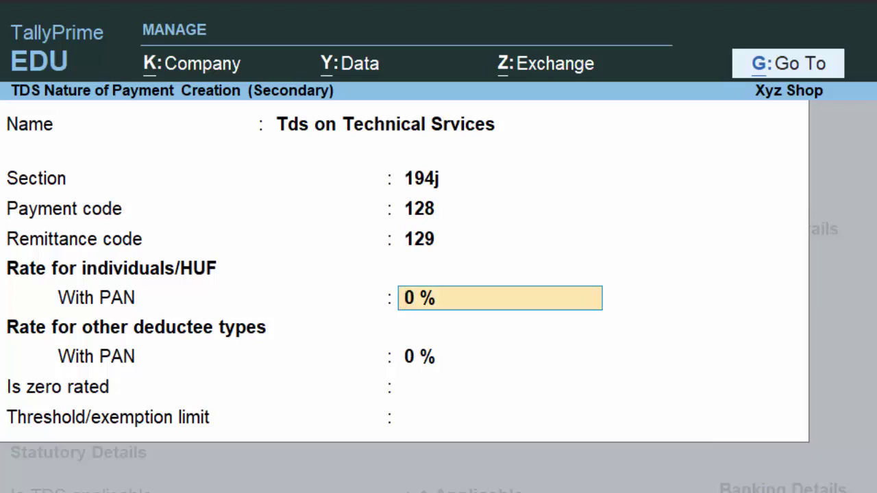
Step: Set 10% deduction rates and a 30000 threshold, then save the Technical Services ledger
text(10)
key(Return)
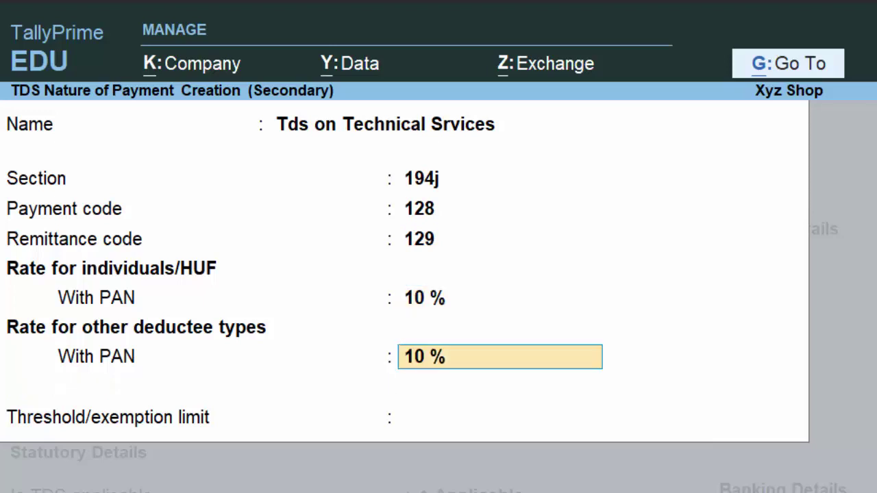
key(Return)
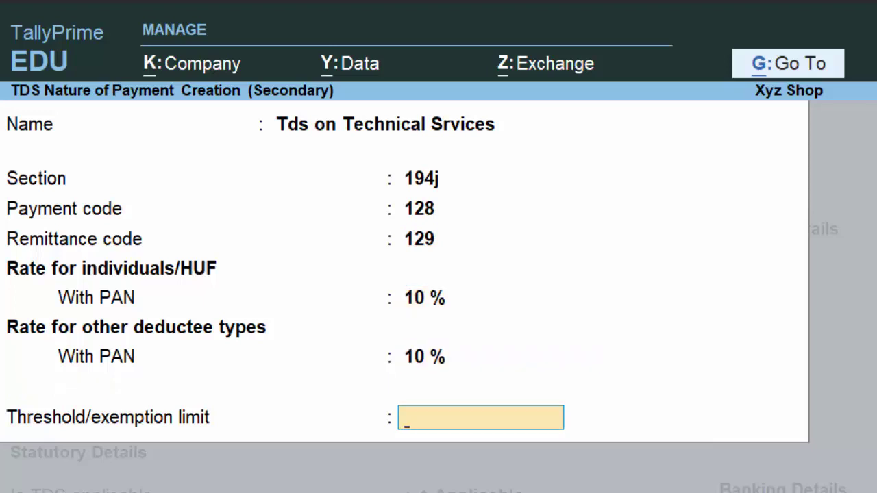
text(3)
text(0000)
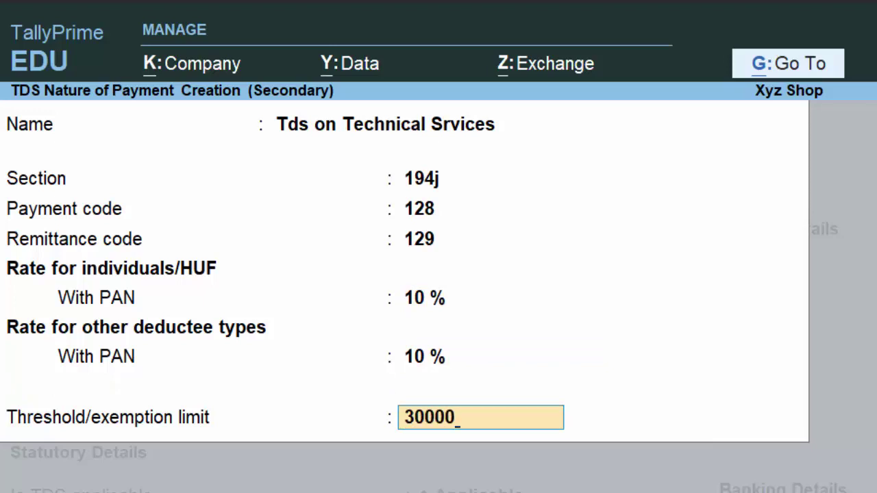
key(Return)
key(Return)
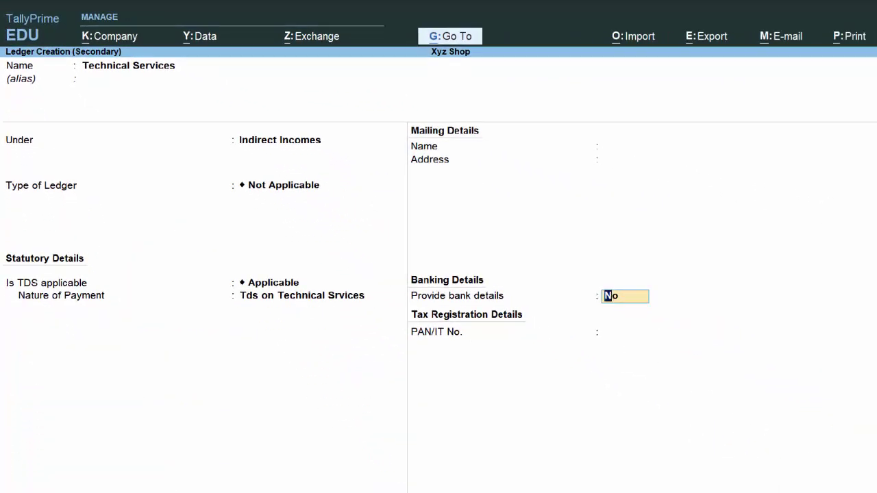
key(Return)
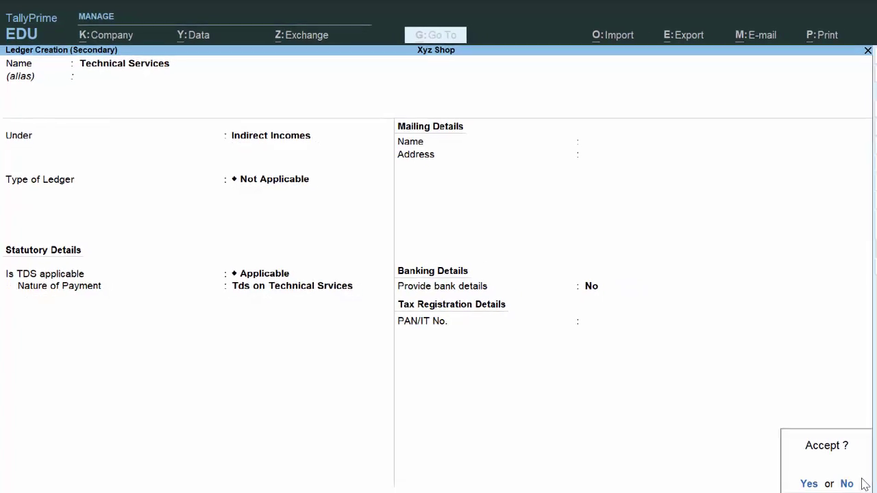
key(Return)
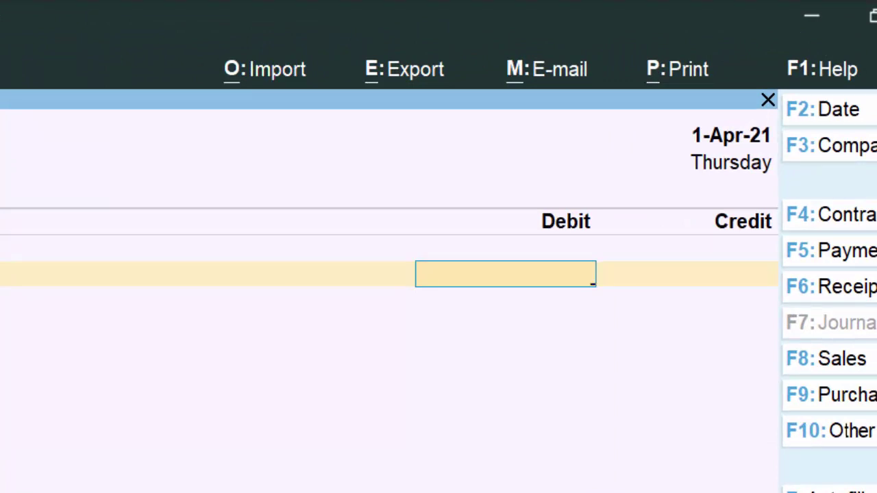
Step: Debit Technical Services 70,000 in the journal voucher
text(7000)
text(0,000000)
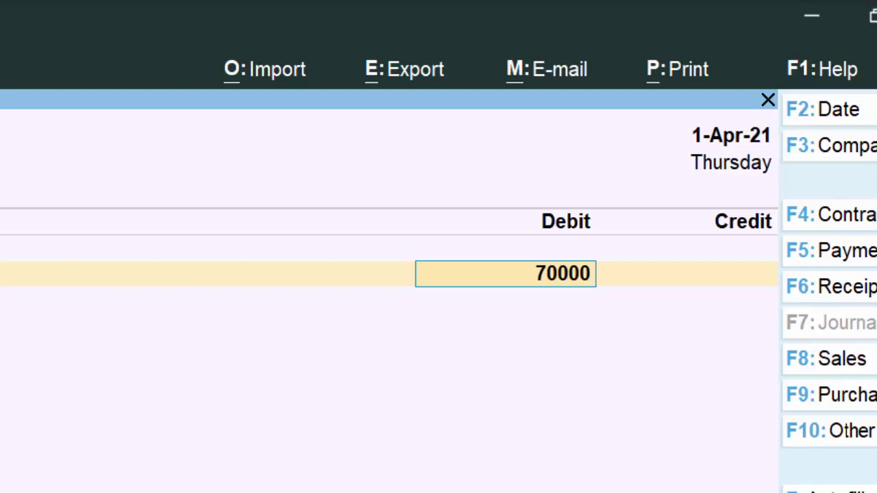
key(Return)
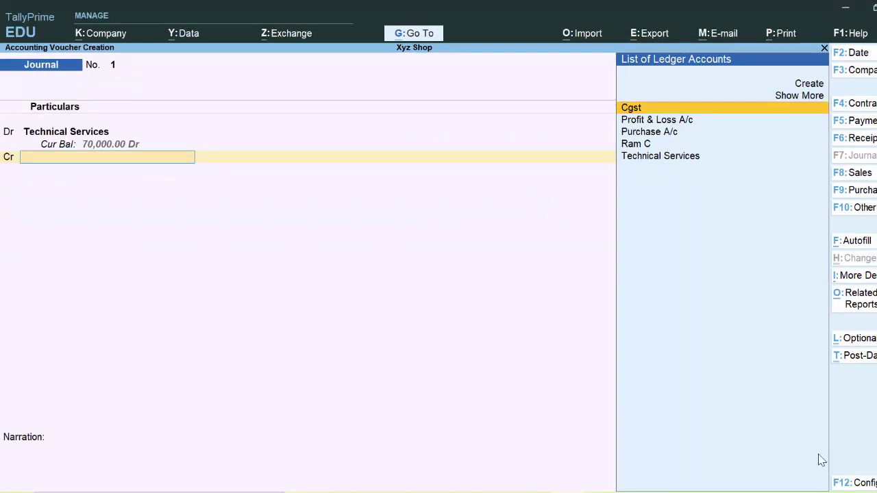
key(alt+c)
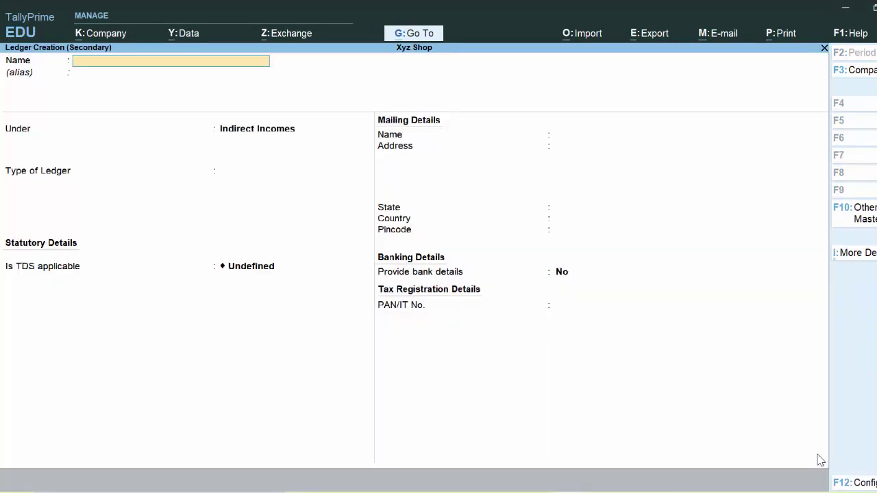
Step: Create the party's ledger under Sundry Creditors
text(Ga)
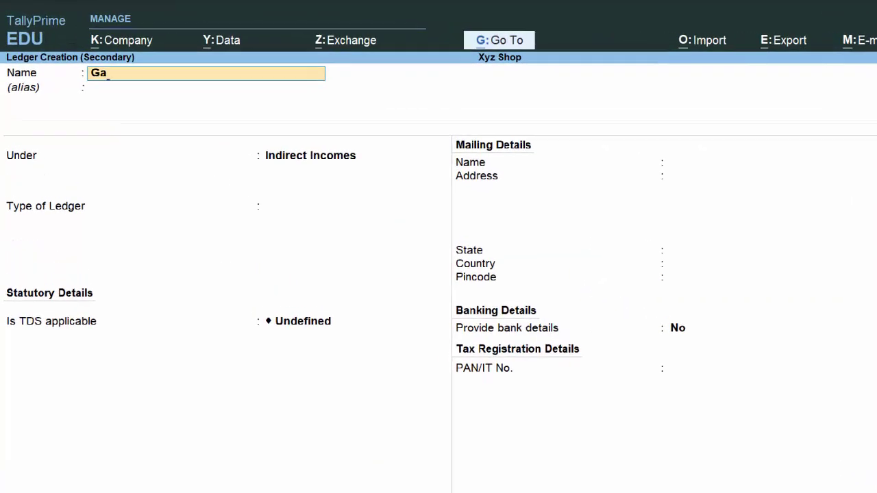
text(urav )
text(c)
key(Return)
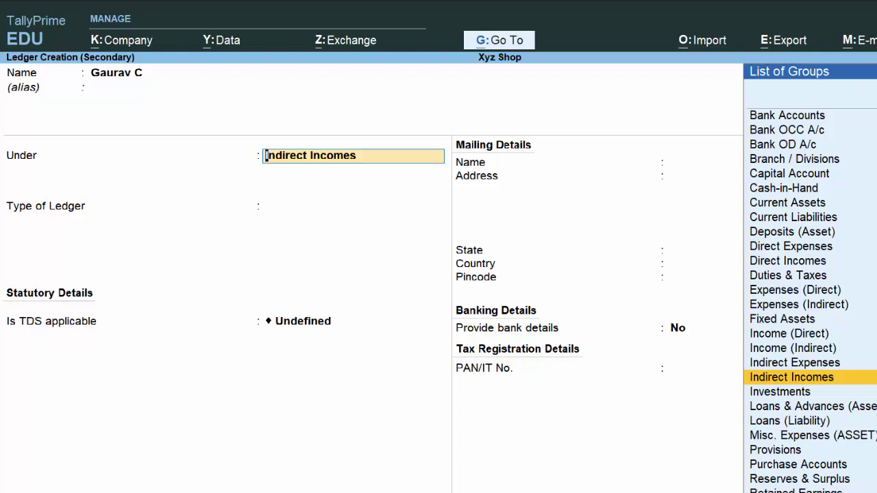
text(S)
key(Down)
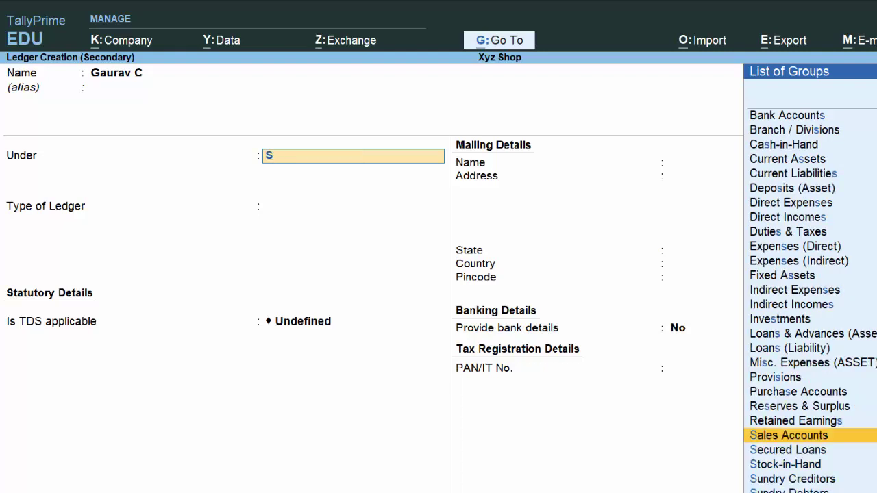
key(Down)
key(Down)
key(Down)
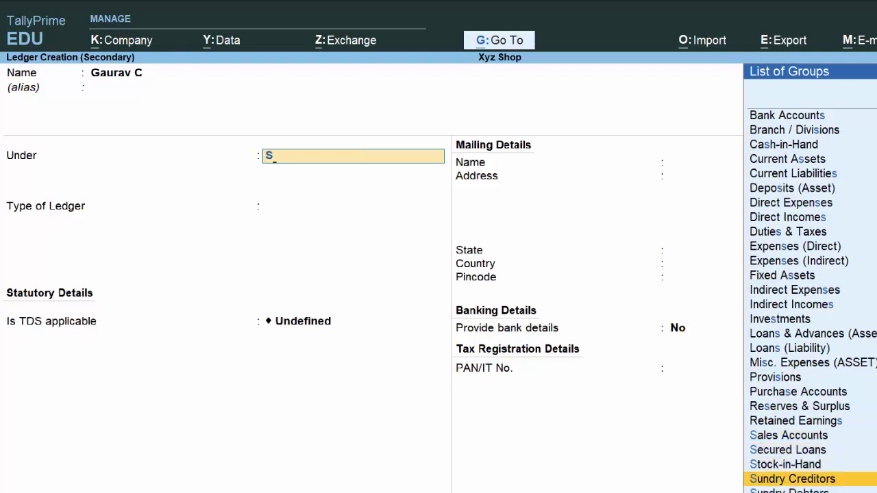
key(Return)
key(Return)
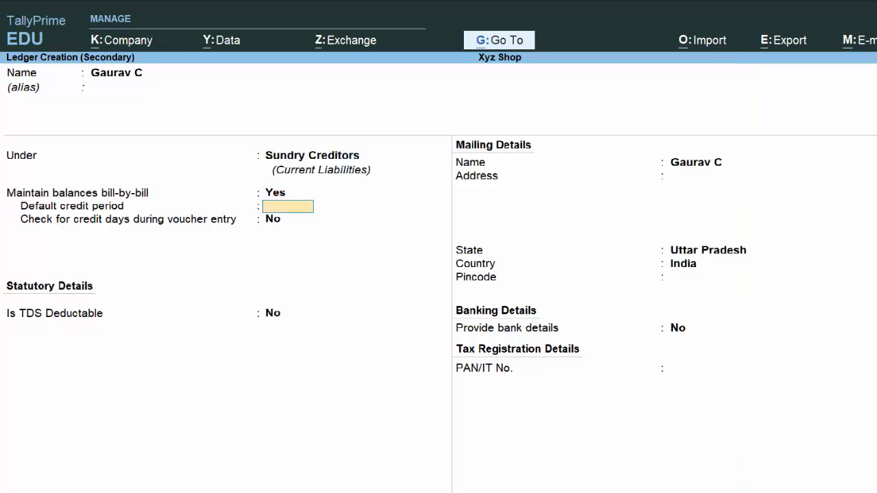
key(Return)
Step: Make the party TDS deductible as Company - Non Resident, with its PAN entered and PAN details set to Yes
key(Return)
text(y)
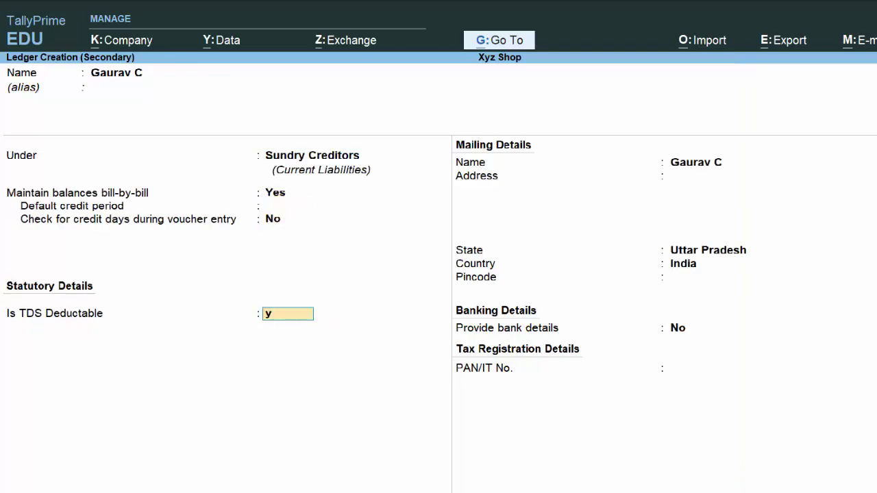
key(Return)
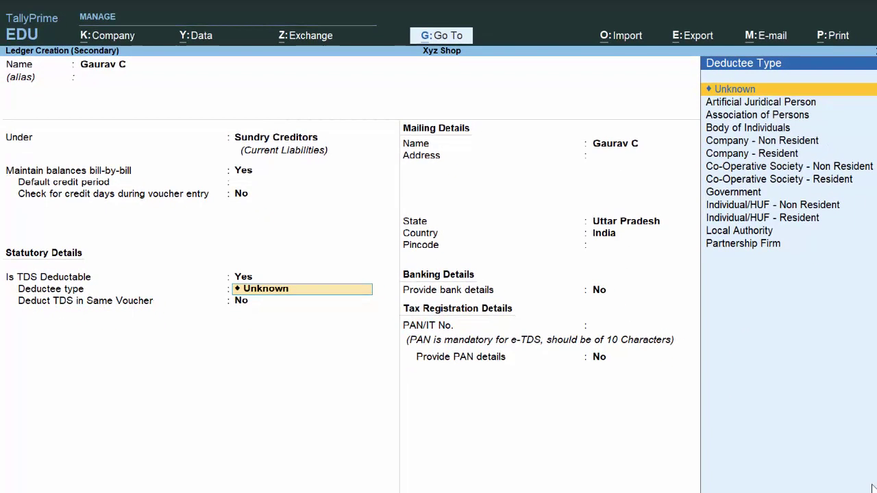
key(Down)
key(Down)
key(Down)
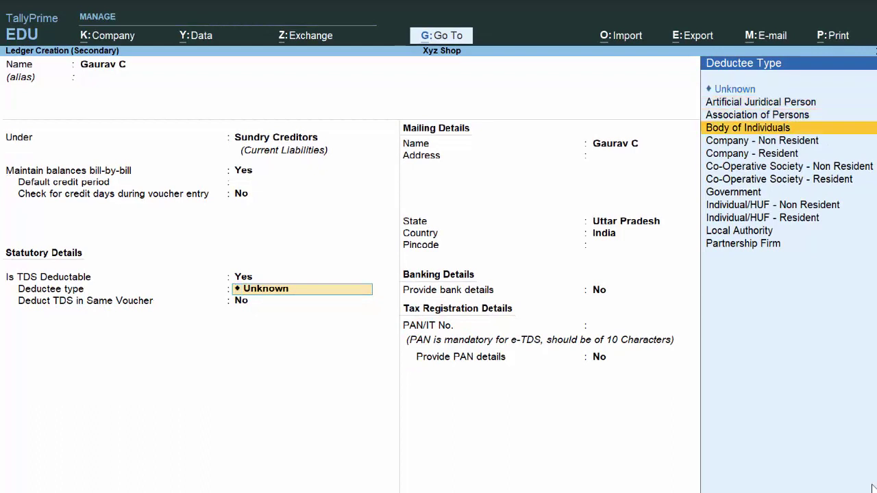
key(Down)
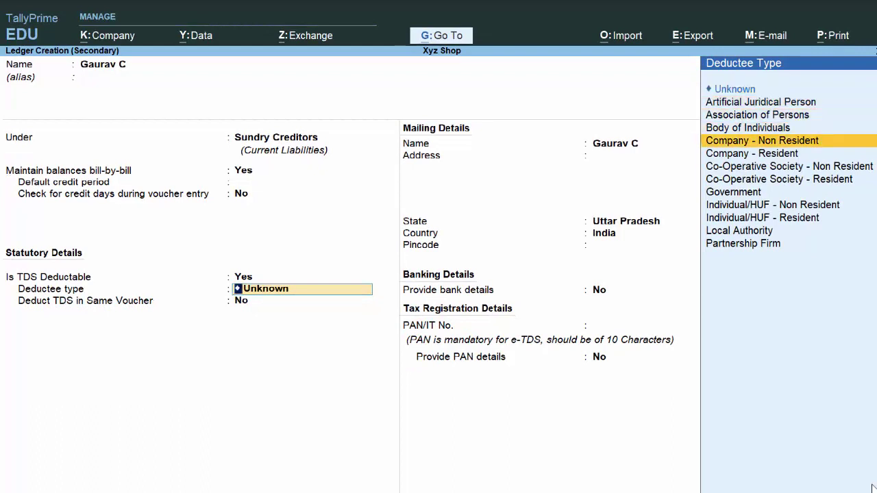
key(Return)
key(Return)
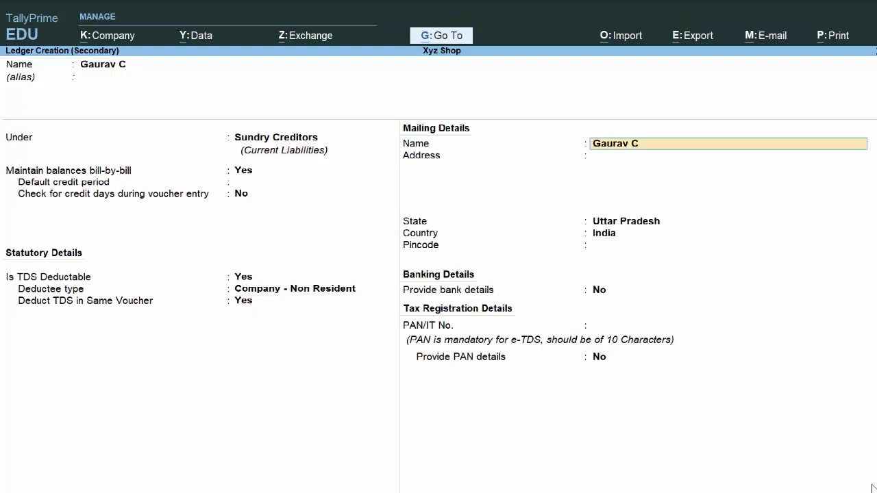
key(Return)
key(Return)
key(Return)
key(Return)
key(Return)
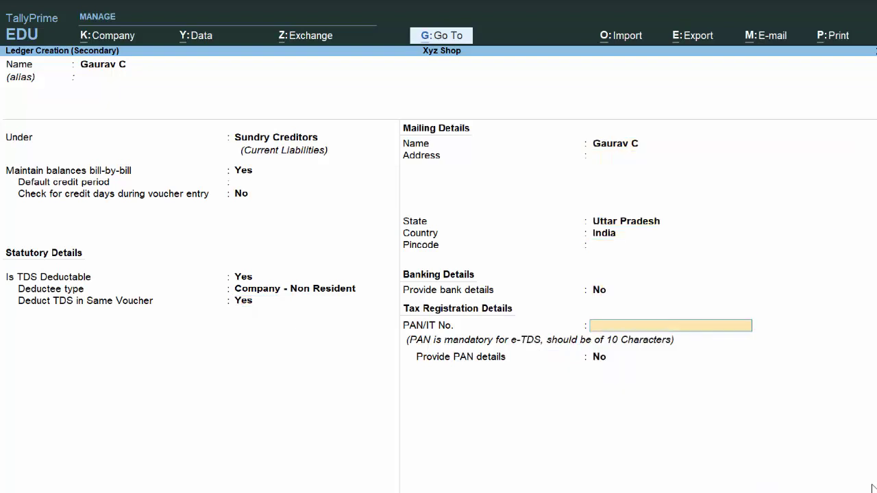
key(Return)
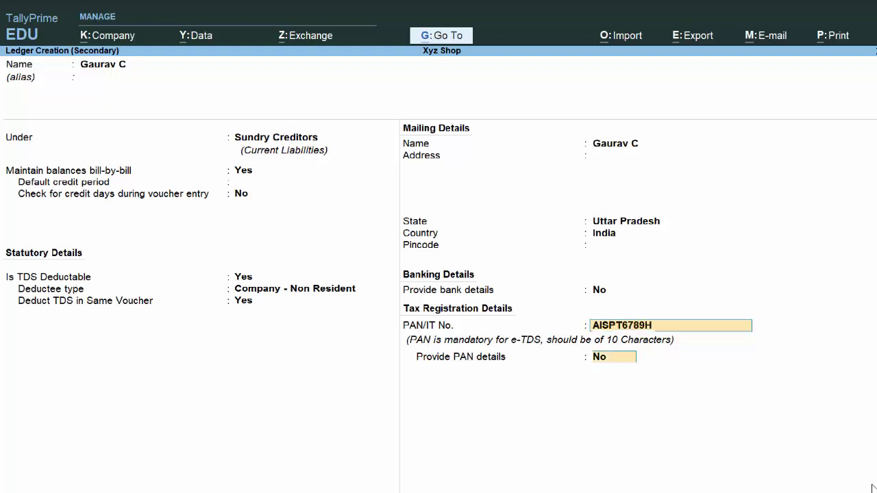
text(y)
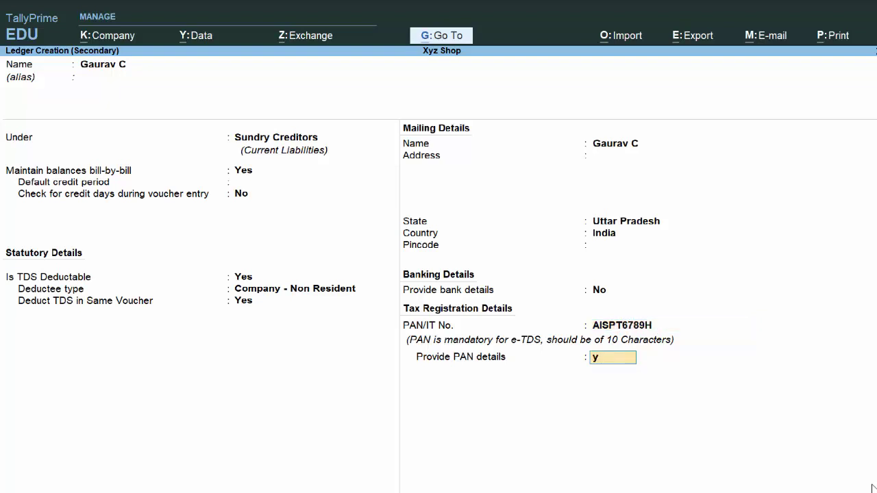
key(Return)
key(Return)
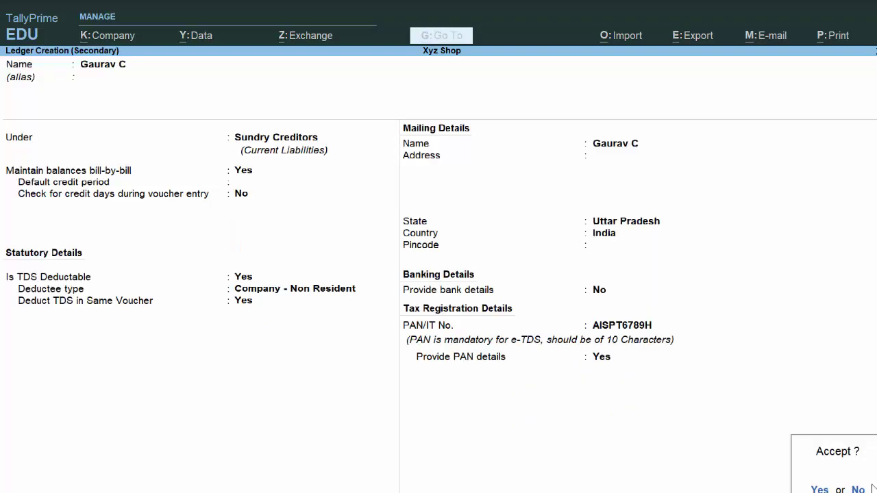
key(Return)
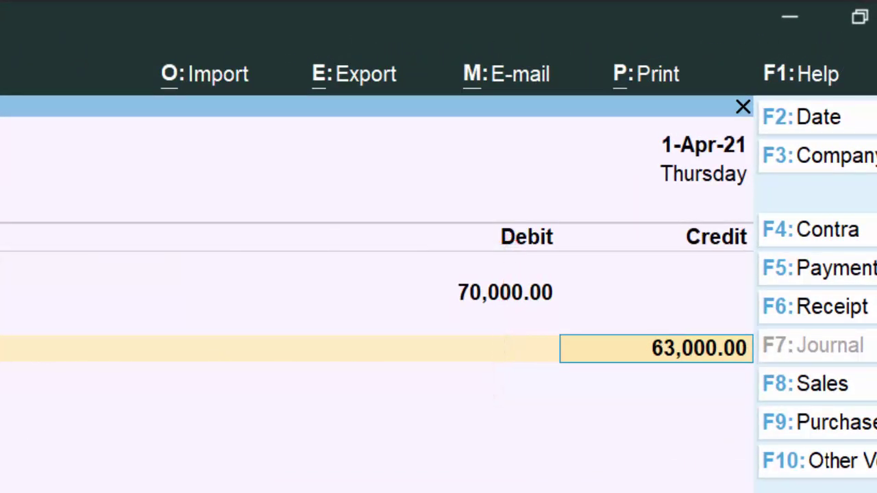
Step: Credit the party 63,000 with new bill references of 70,000 Cr and 7,000 Dr
key(Return)
key(Return)
key(Return)
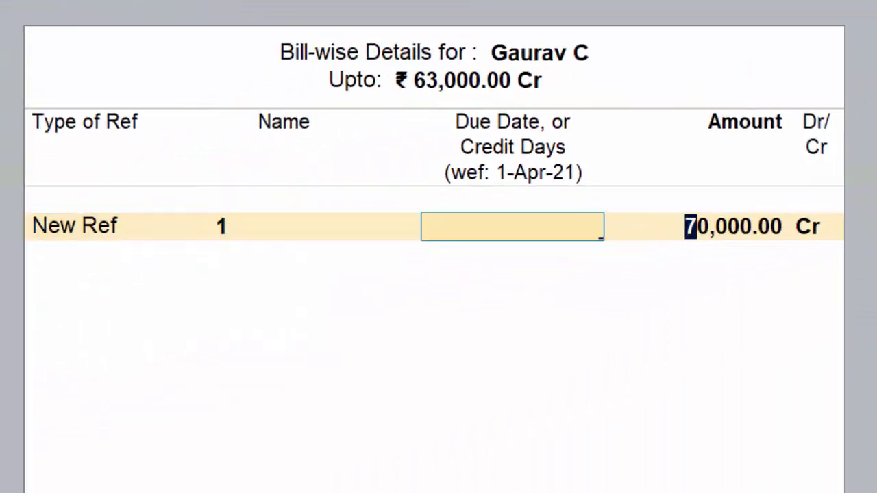
key(Return)
key(Return)
key(Return)
key(Return)
key(Return)
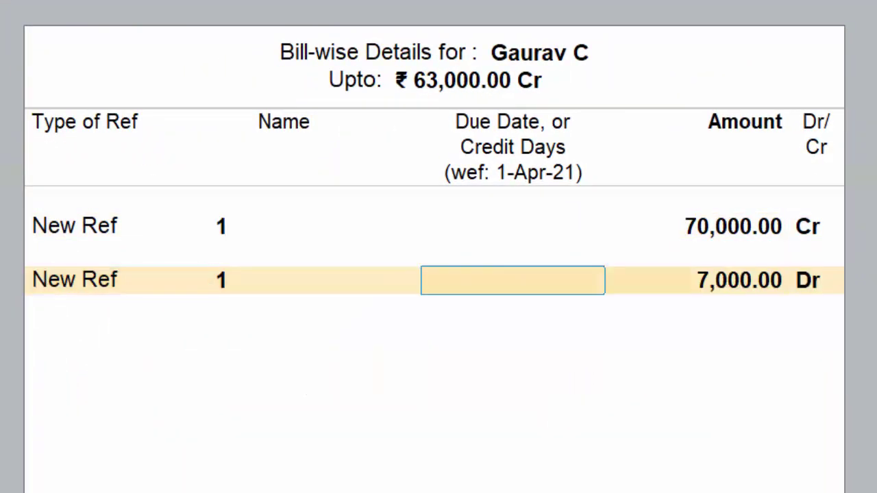
key(Return)
key(Return)
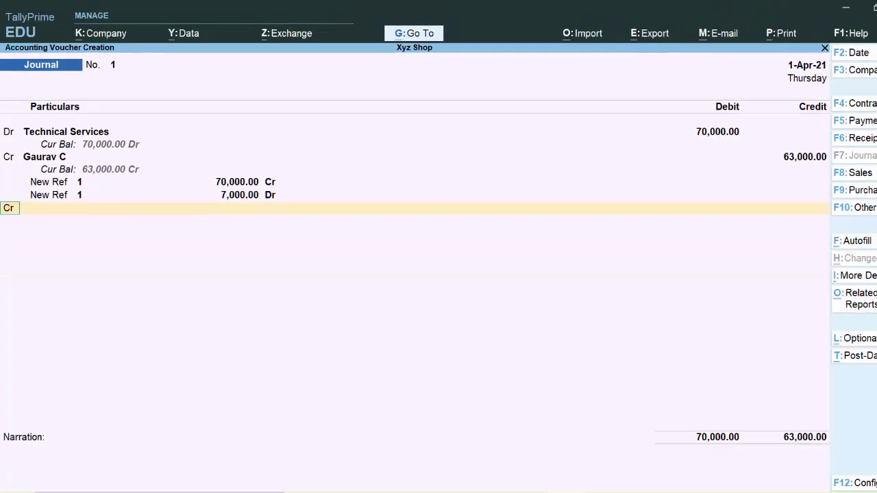
key(Return)
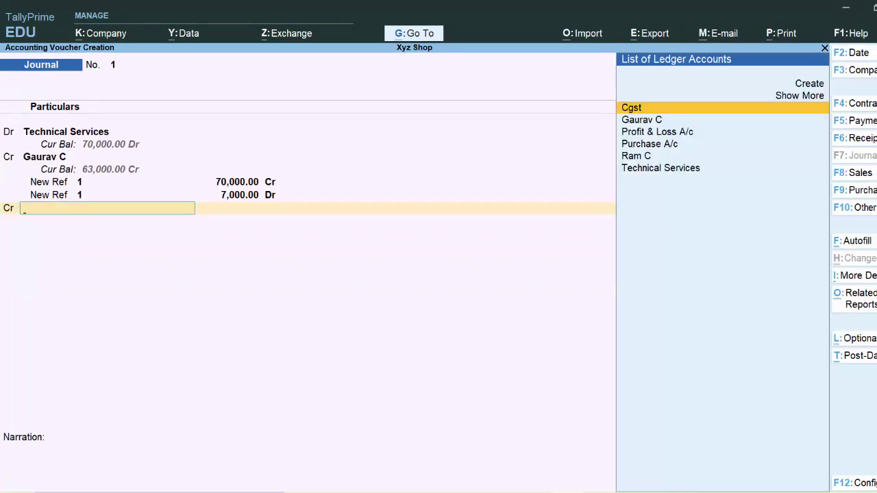
key(alt+c)
Step: Create a Tds ledger under Duties & Taxes, type TDS, nature Tds on Technical Srvices
text(T)
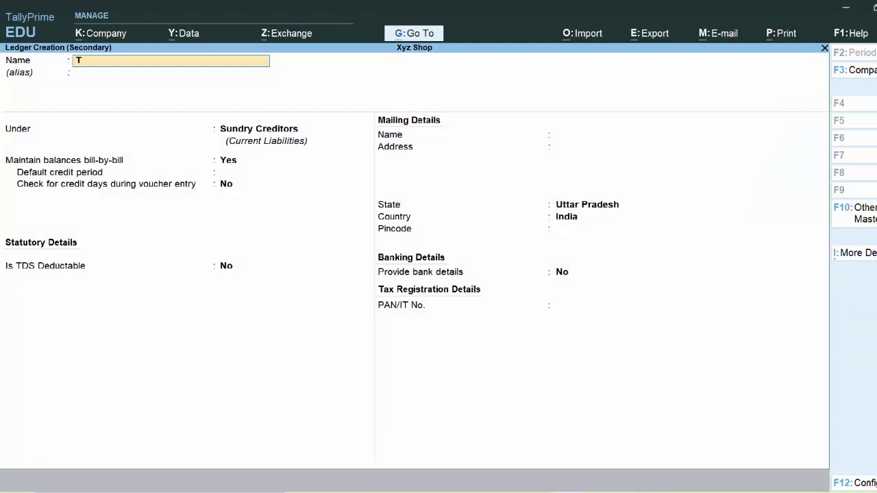
text(ds)
key(Return)
key(Return)
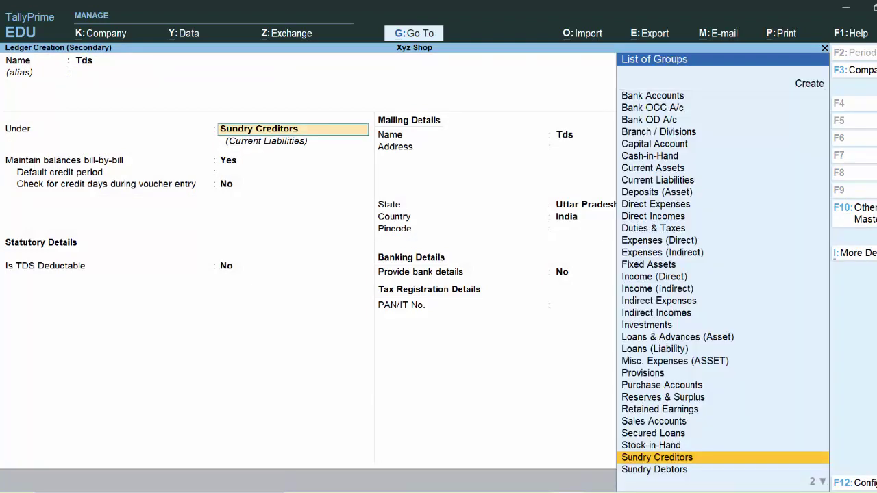
text(D)
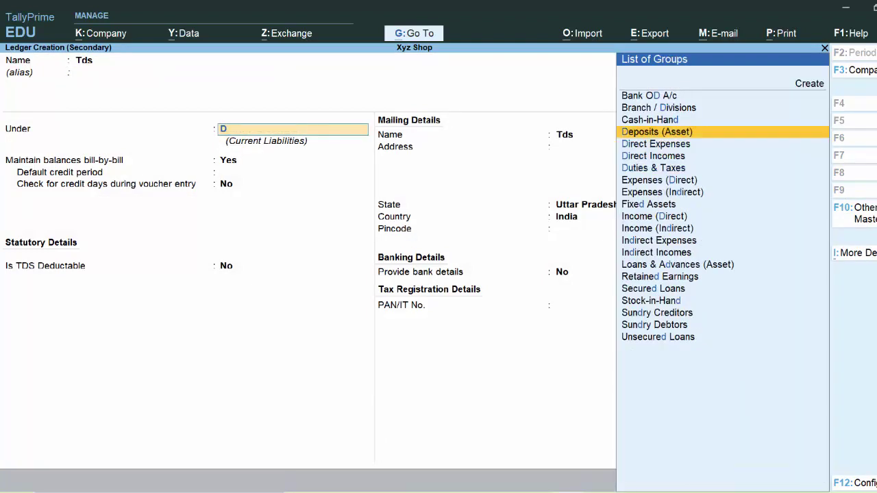
key(Down)
key(Down)
key(Down)
key(Return)
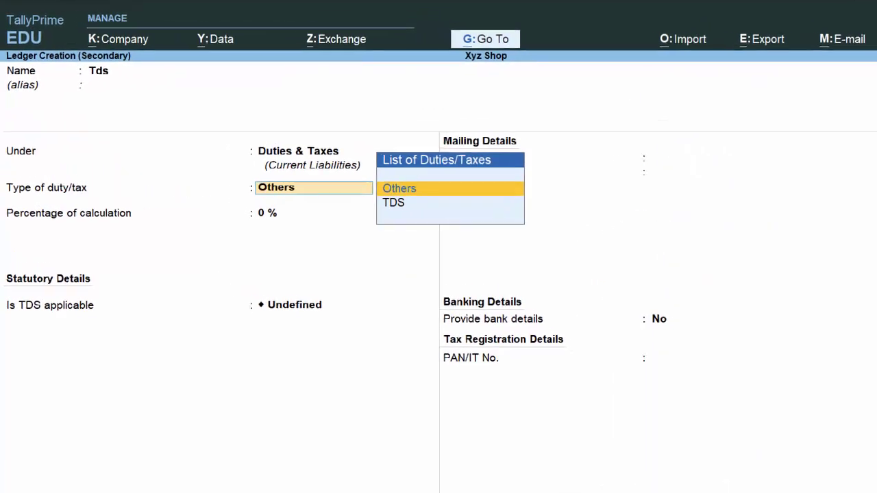
key(Down)
key(Return)
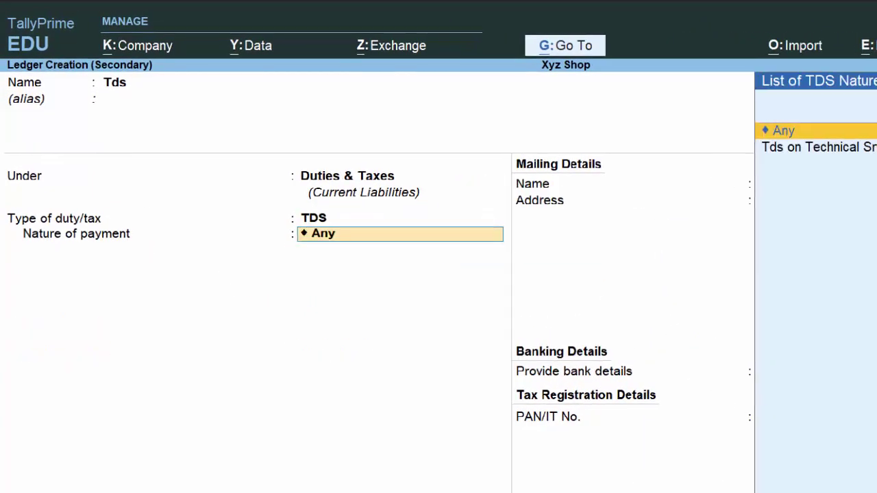
key(Down)
key(Return)
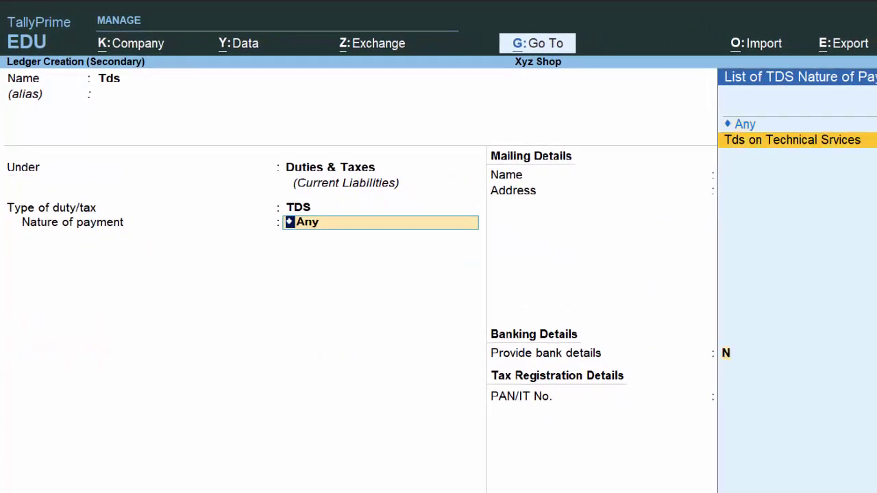
key(Return)
key(Return)
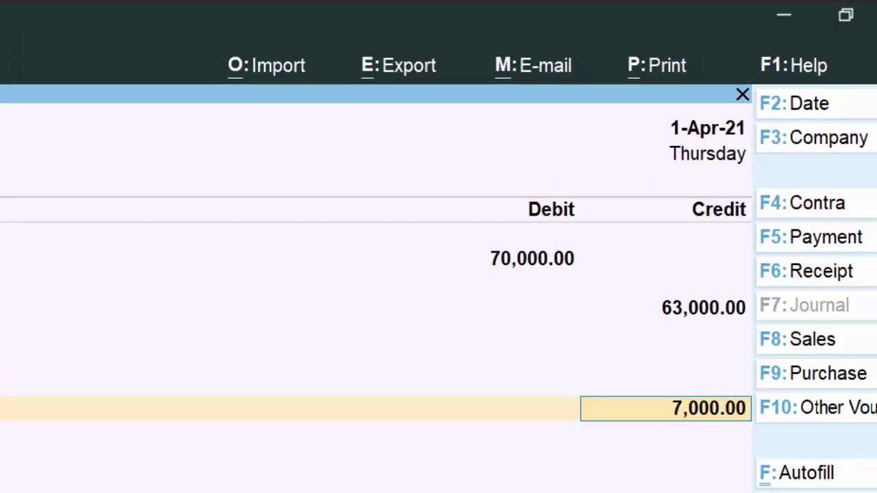
Step: Accept the 7,000.00 TDS credit and enter the narration 'Tds deducted on technical services'
key(Return)
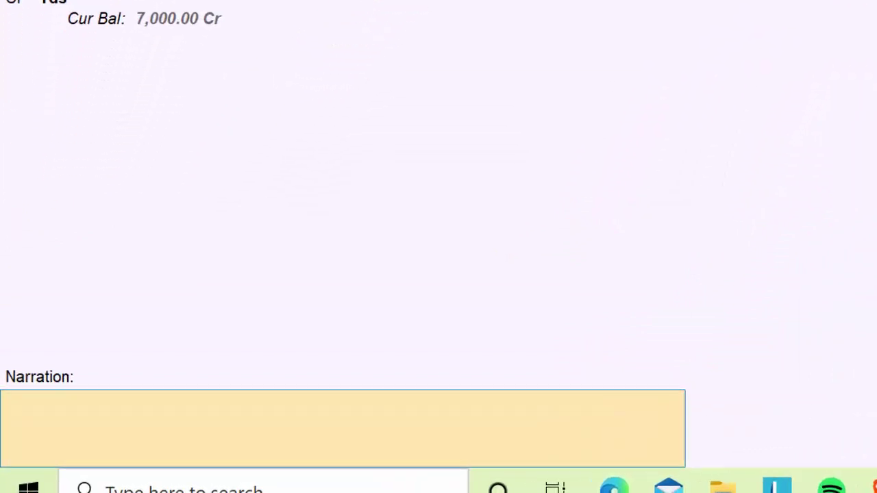
text(Tds )
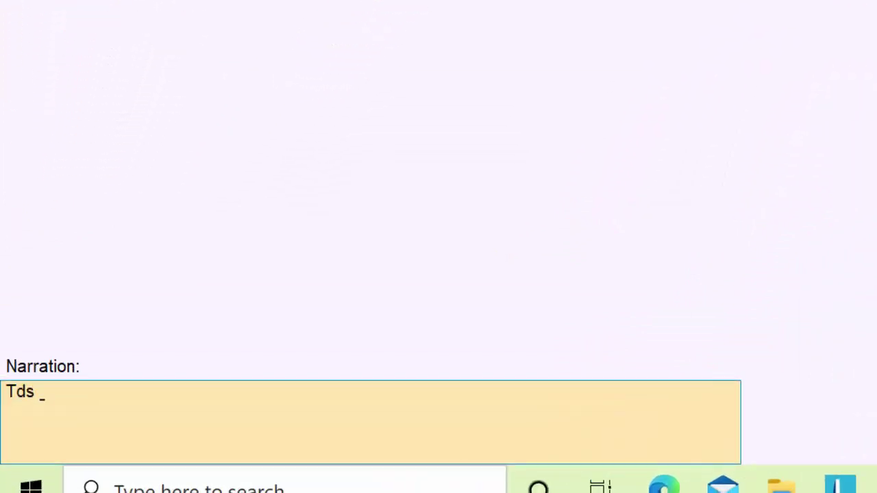
text(ha)
key(BackSpace)
key(BackSpace)
text(deducted on tec)
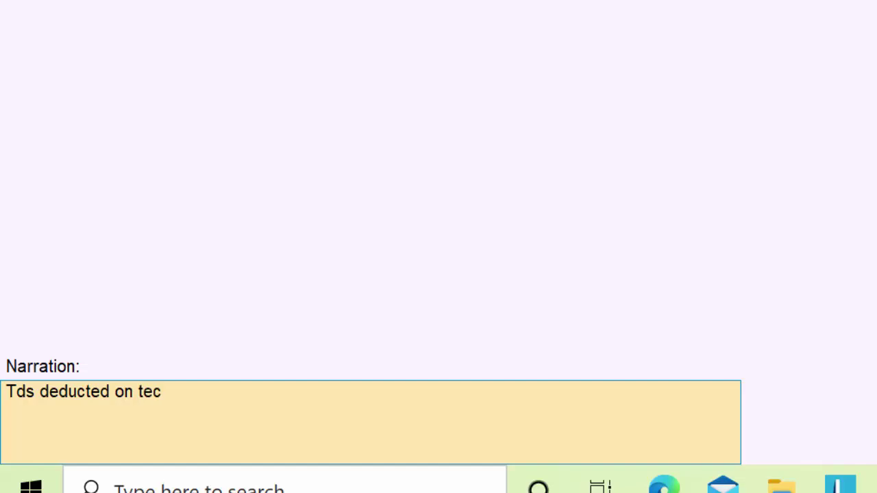
text(hnic)
text(al s)
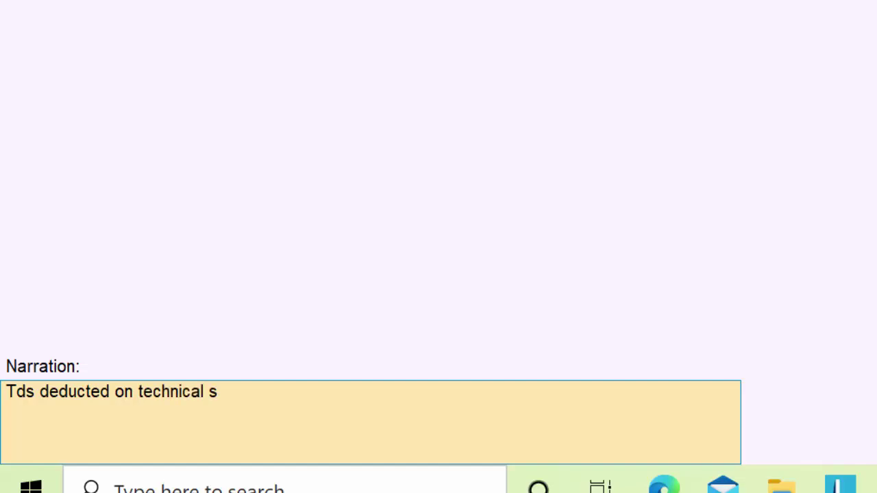
text(rvi)
key(BackSpace)
key(BackSpace)
key(BackSpace)
text(ervi)
text(ces.)
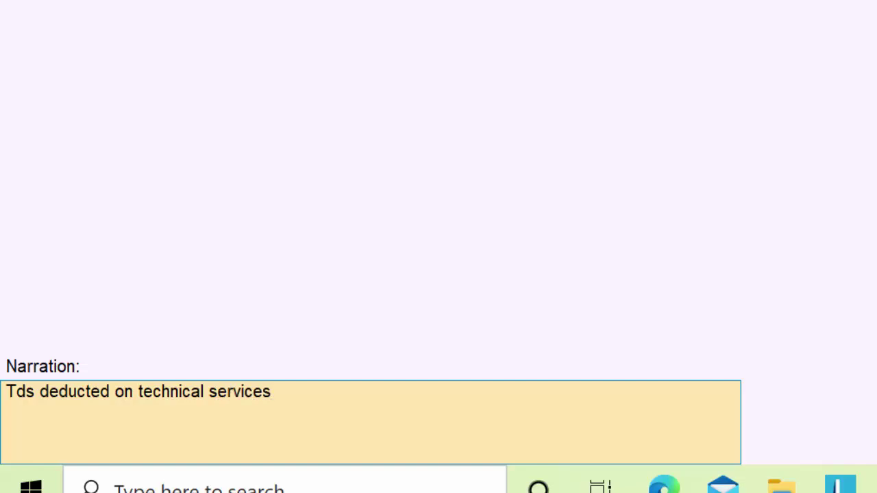
Step: Save journal voucher 1 and reopen it from the Day Book
key(Return)
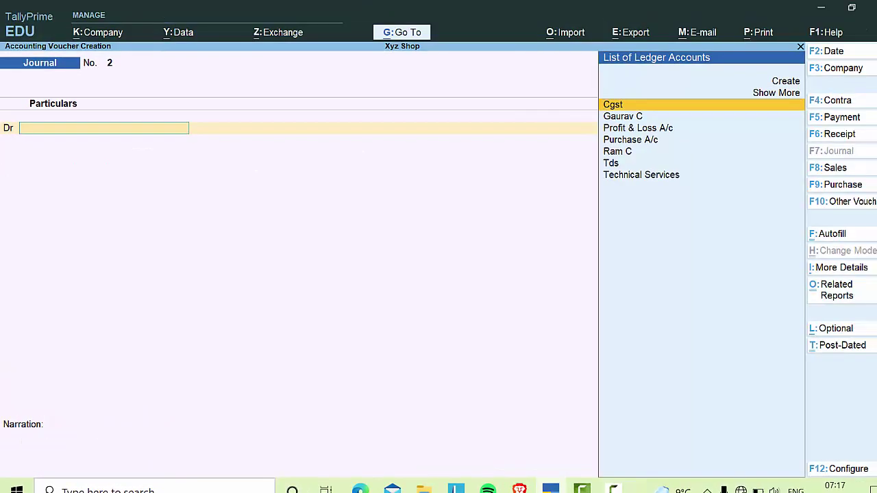
key(Escape)
key(d)
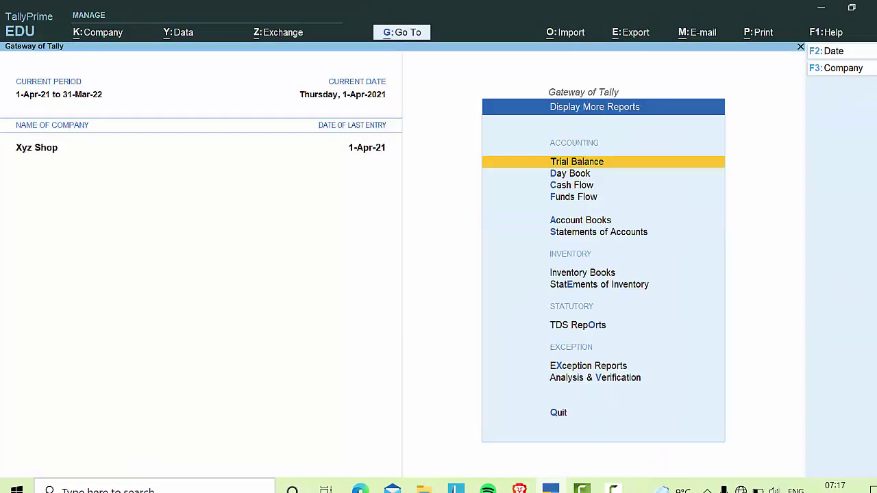
key(d)
key(Return)
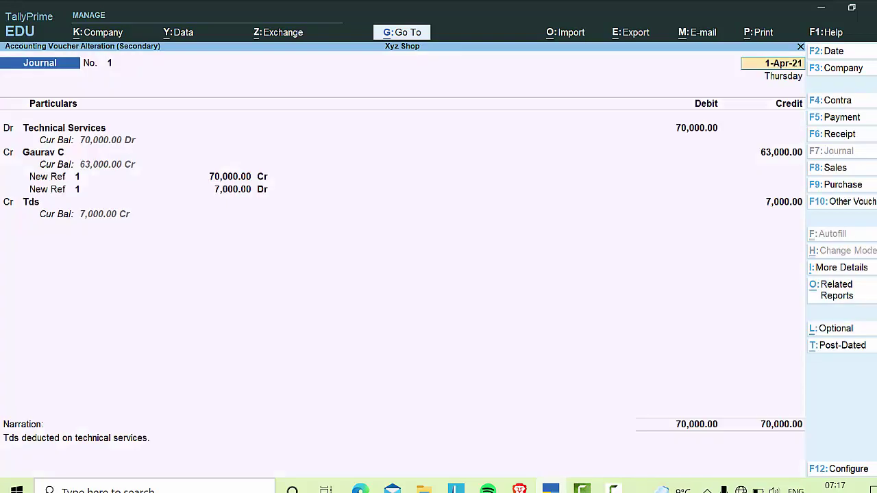
Step: Show a zoomed print preview of the current journal voucher
key(alt+p)
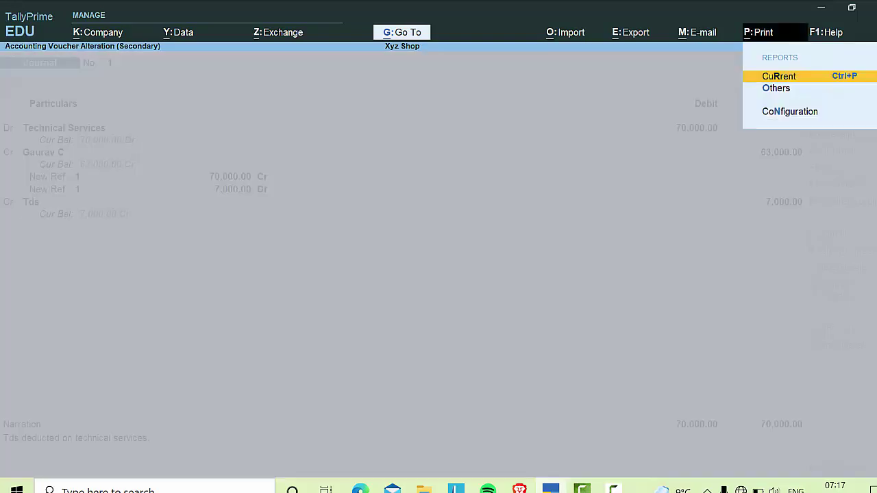
key(Return)
key(i)
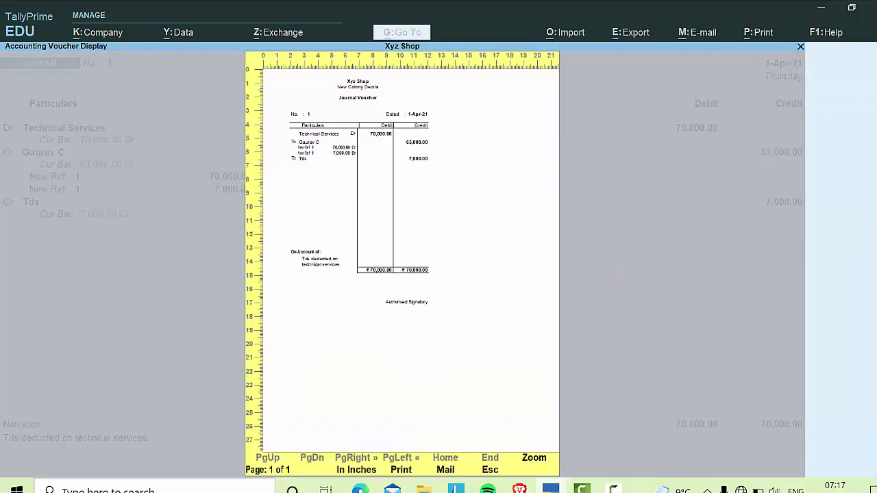
click(531, 461)
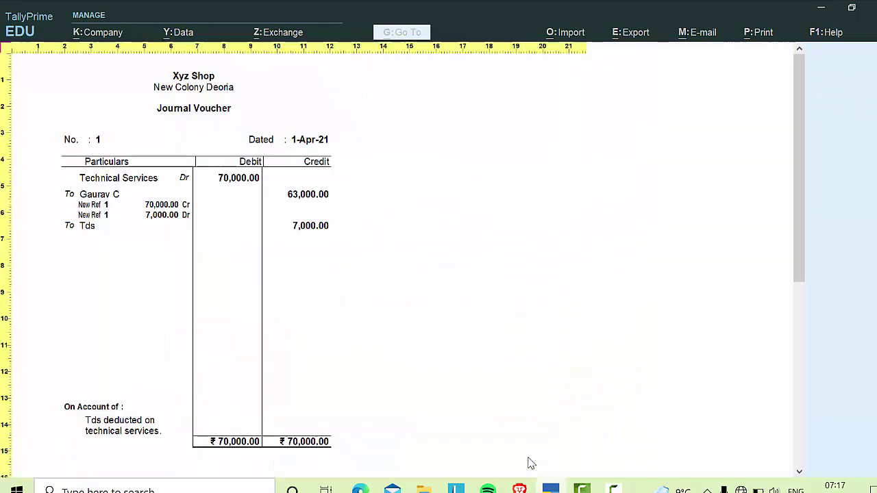